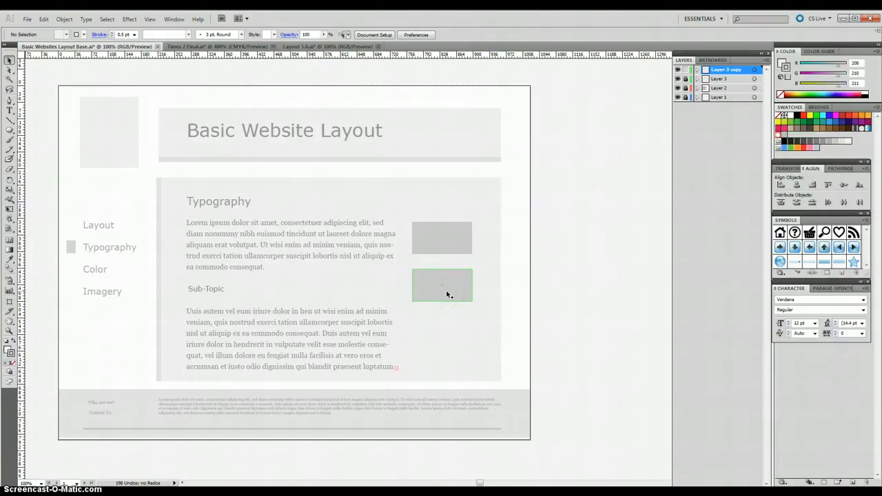
Step: Copy the whole 2 Times Multimedia logo artwork from the Times 2 Final.ai document
click(381, 290)
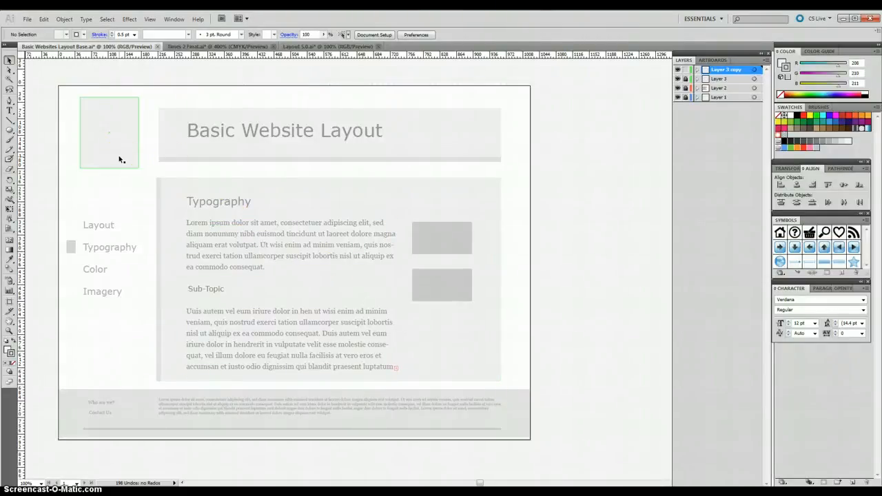
click(206, 48)
click(157, 137)
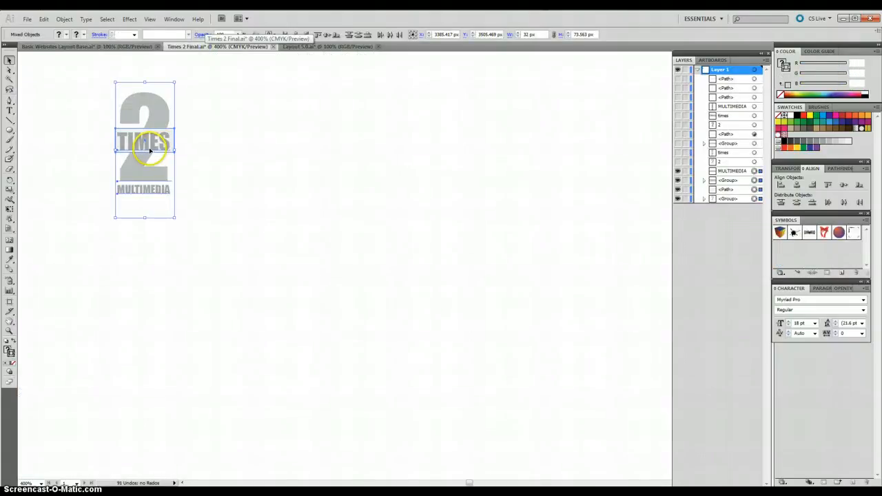
click(141, 142)
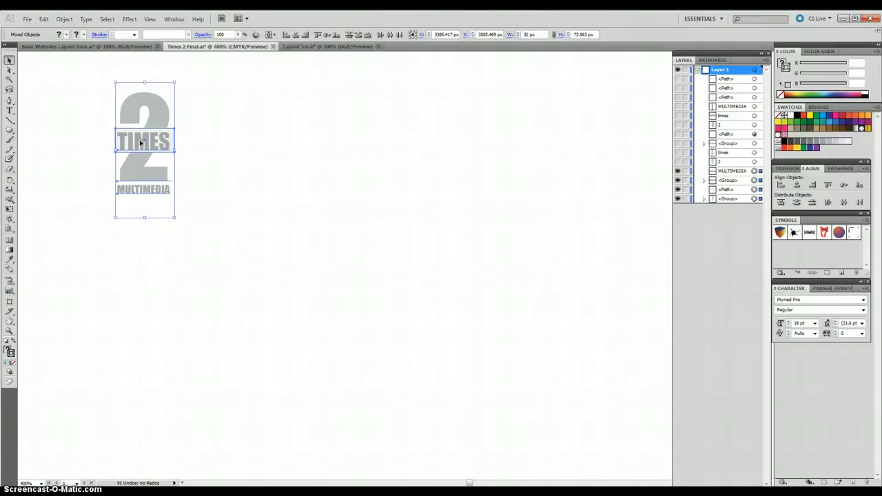
click(141, 142)
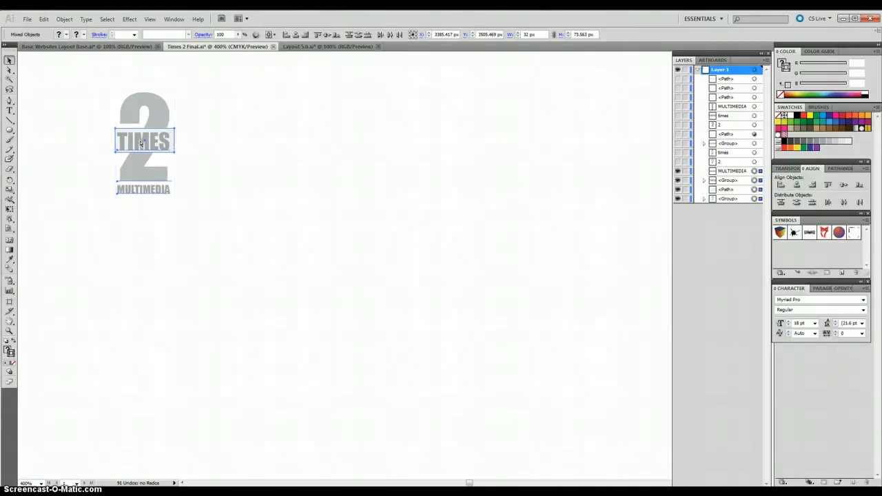
key(ctrl+c)
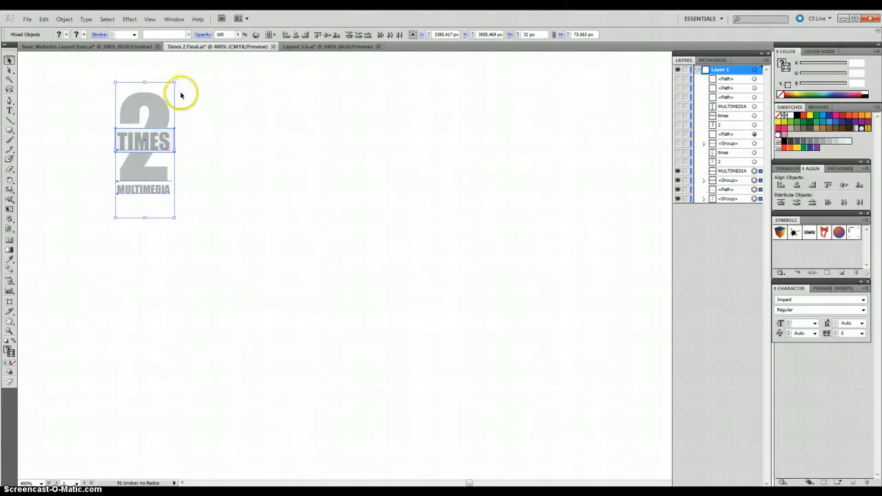
Step: Paste the logo into Basic Websites Layout Base.ai and move it onto the square placeholder beside the header
click(111, 47)
click(264, 176)
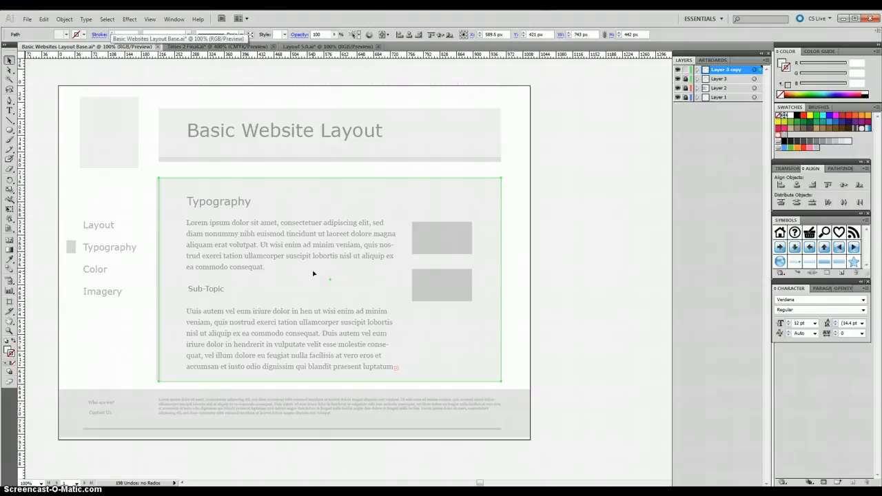
key(ctrl+v)
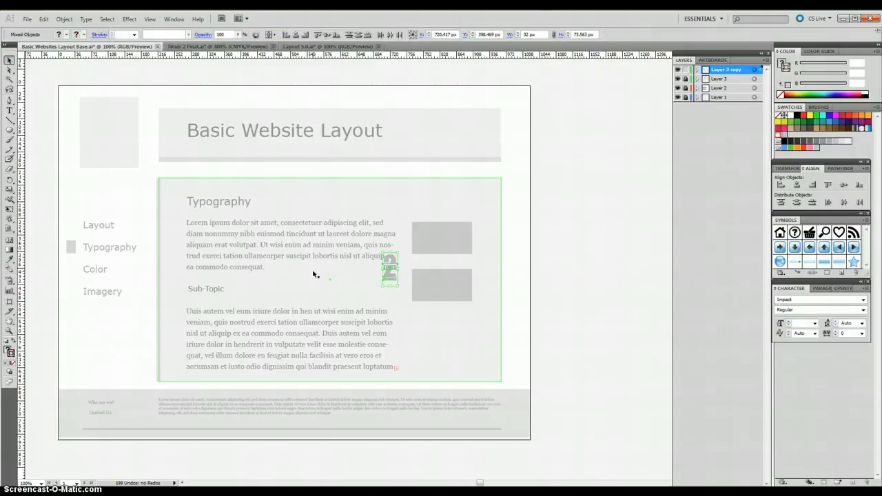
drag(386, 270, 99, 119)
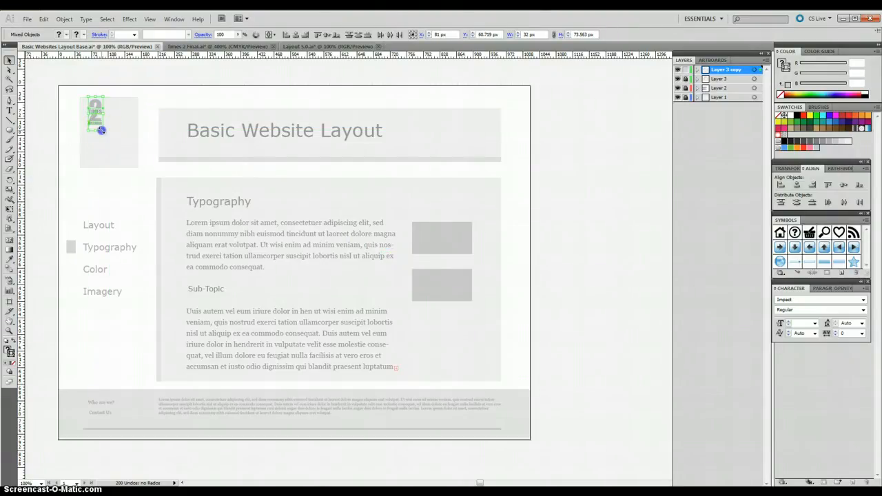
Step: Enlarge the logo to about 77 px wide and 177 px high and nudge it right to centre it in its placeholder
drag(101, 130, 135, 168)
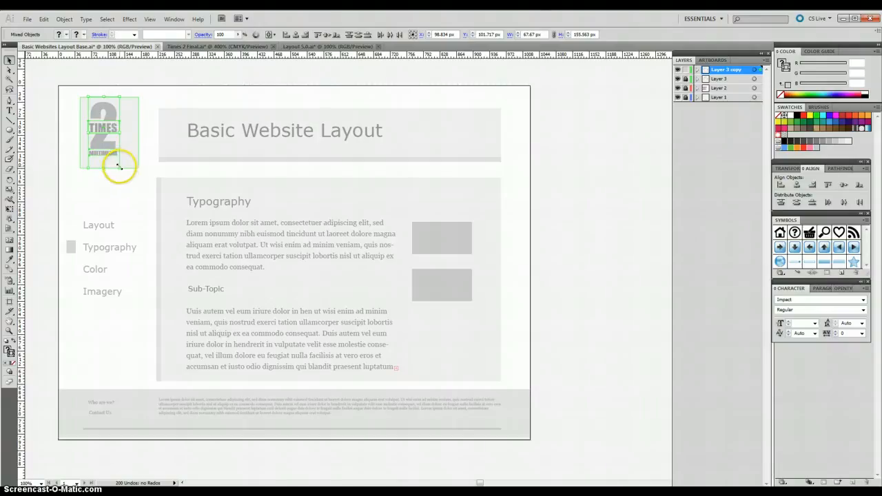
mouse_move(118, 167)
mouse_down()
mouse_move(130, 179)
mouse_move(124, 172)
mouse_up()
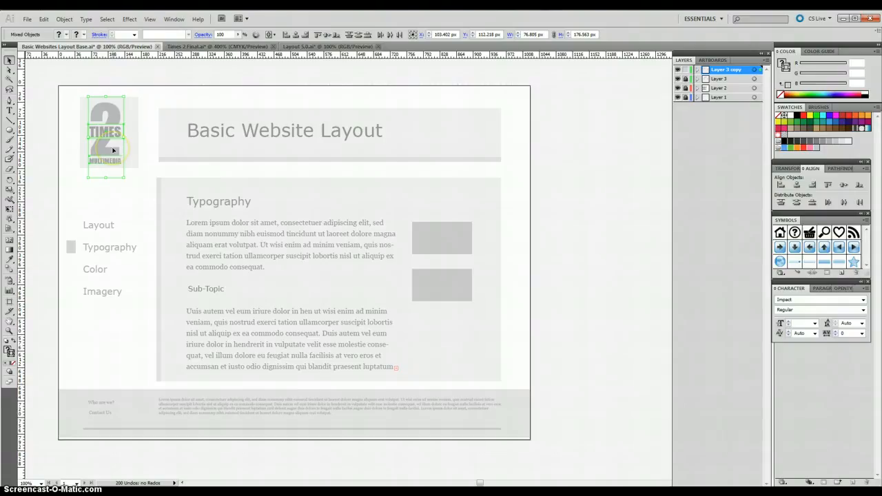
key(Right)
key(Right)
key(Right)
key(Right)
key(Right)
key(Right)
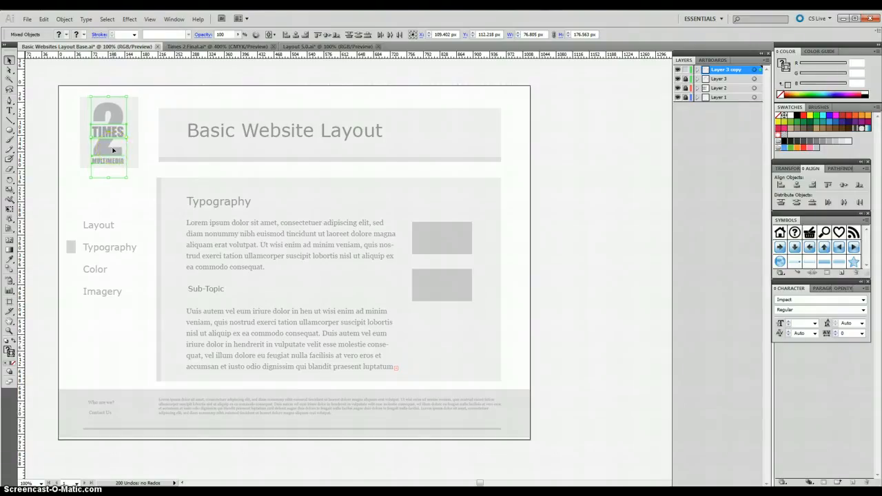
key(Right)
click(159, 205)
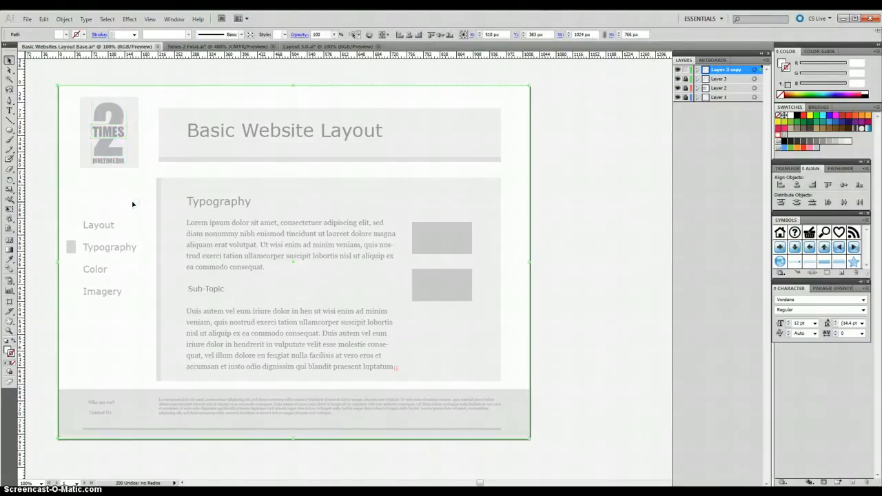
Step: Place the Legibility2.0 image from My Pictures as a linked file and centre it over the lower grey thumbnail box
click(437, 251)
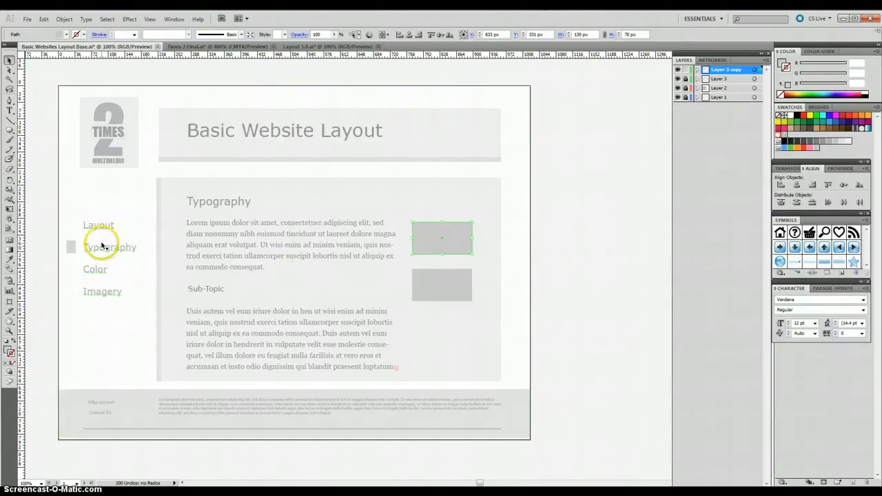
click(27, 19)
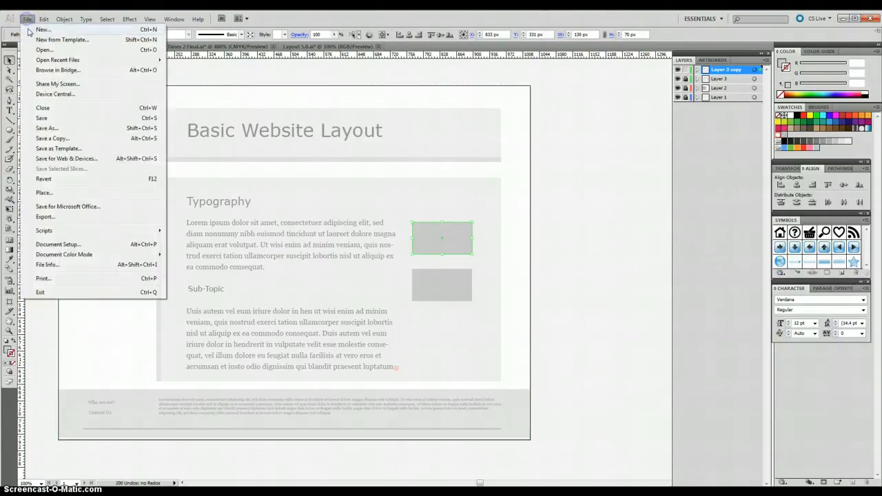
click(43, 194)
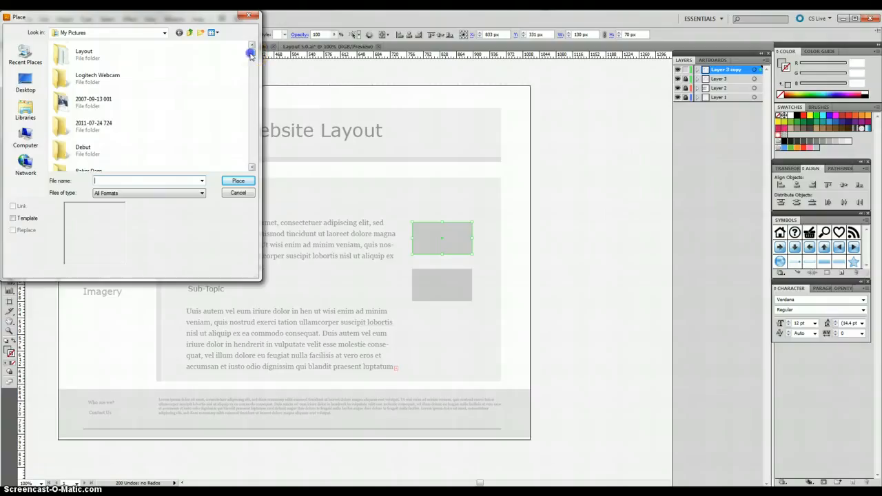
drag(251, 55, 254, 77)
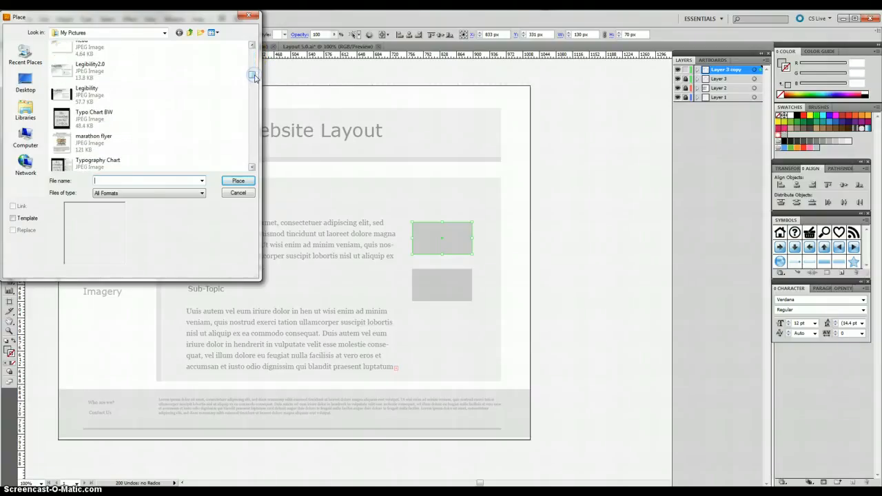
click(83, 69)
click(238, 181)
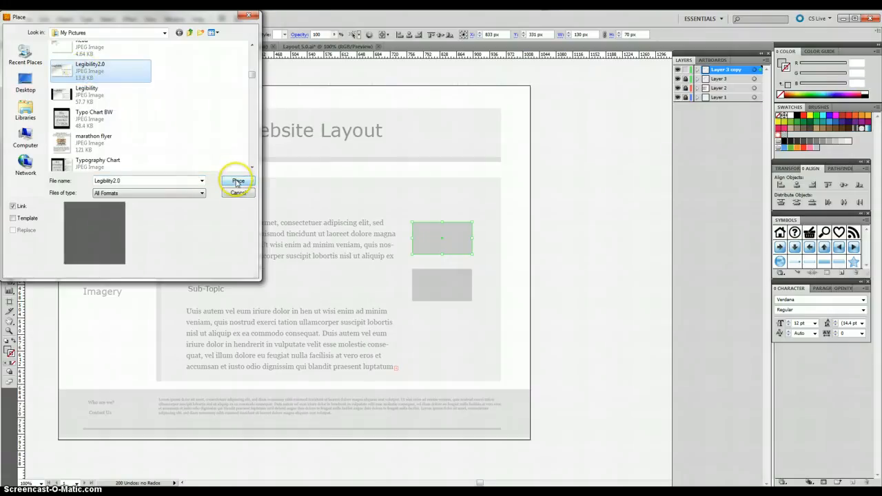
click(237, 182)
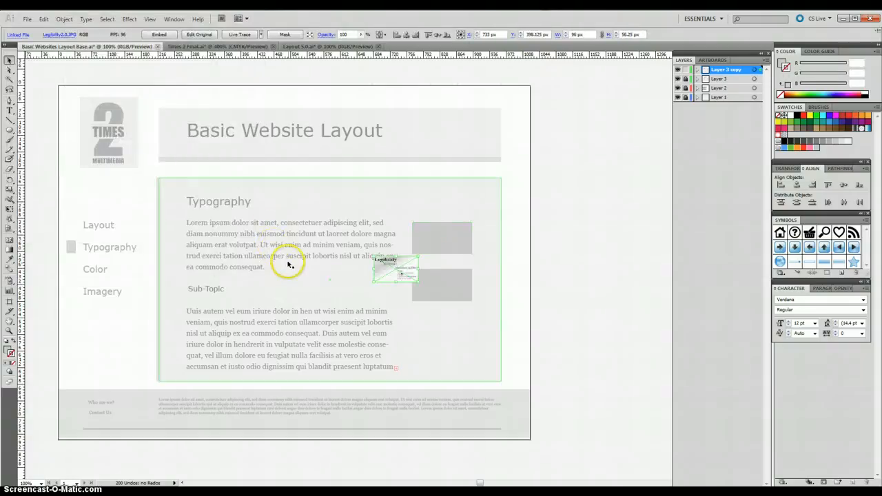
click(390, 268)
drag(390, 269, 438, 284)
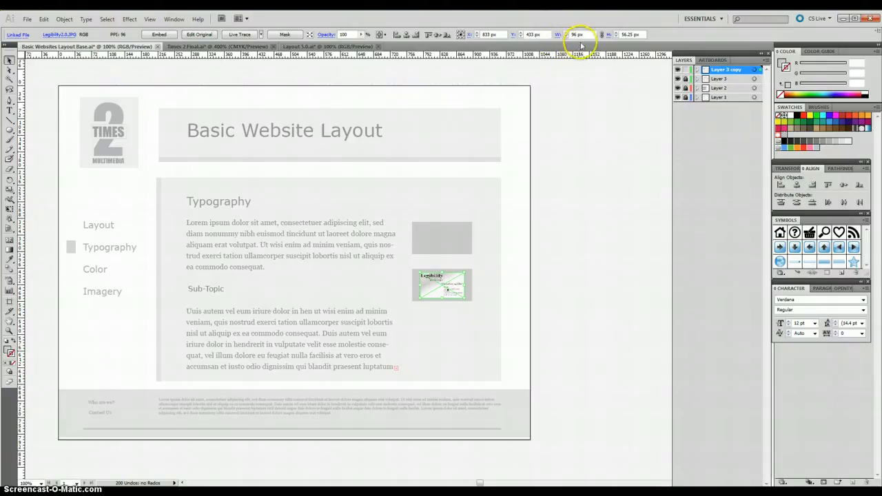
Step: Set the placed Legibility image's height to 75 px and its width to 133 px
click(621, 34)
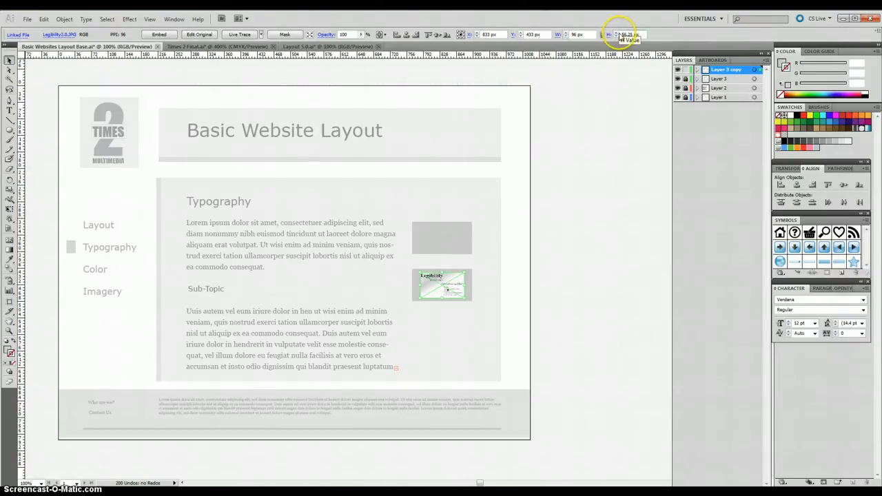
drag(622, 33, 641, 33)
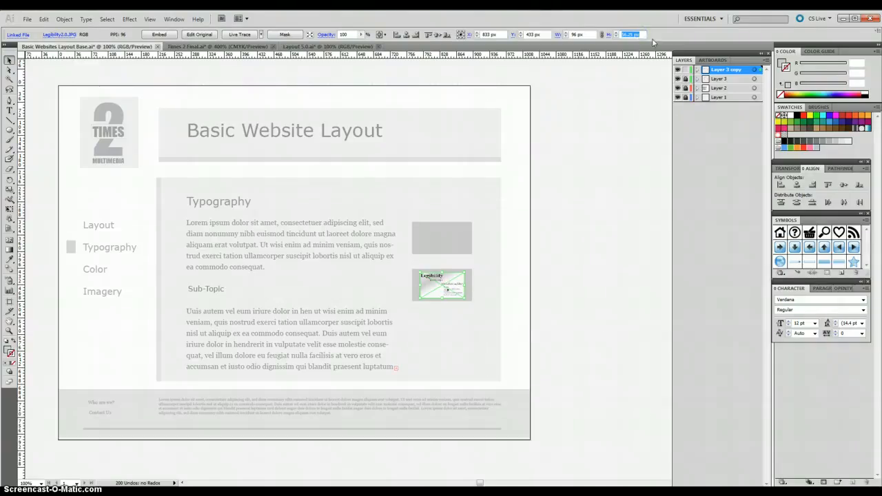
text(75)
key(Return)
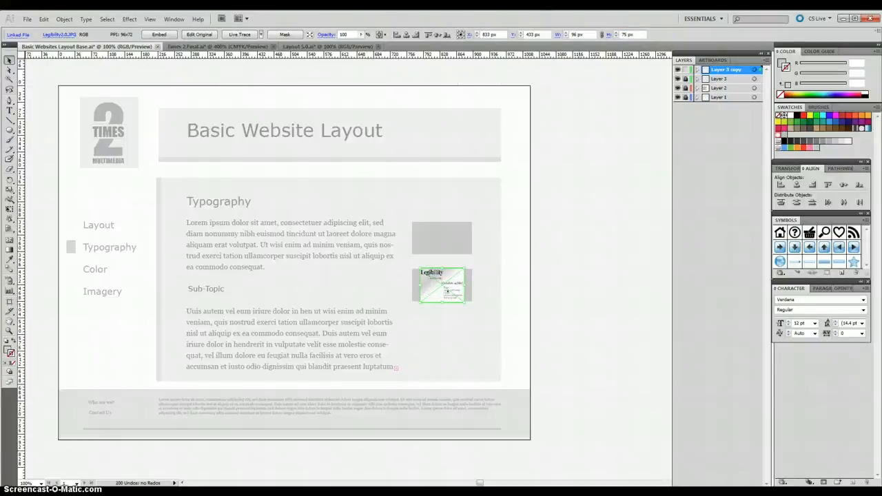
click(576, 33)
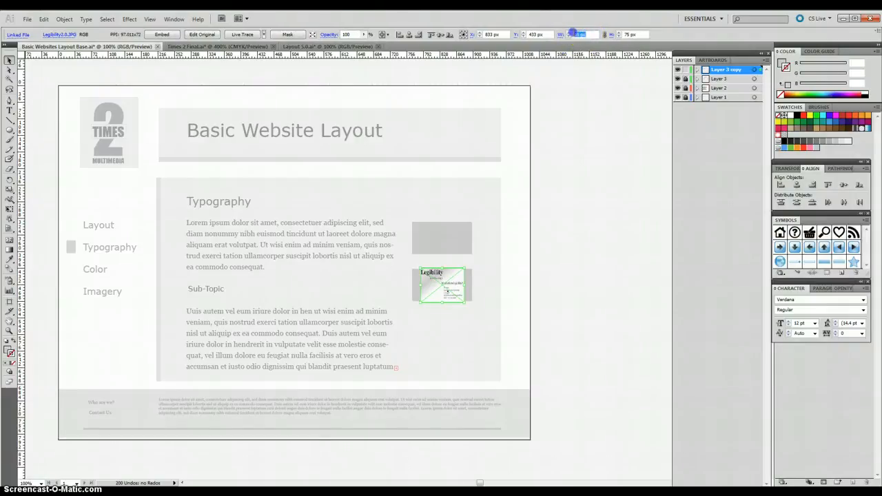
text(133)
key(Return)
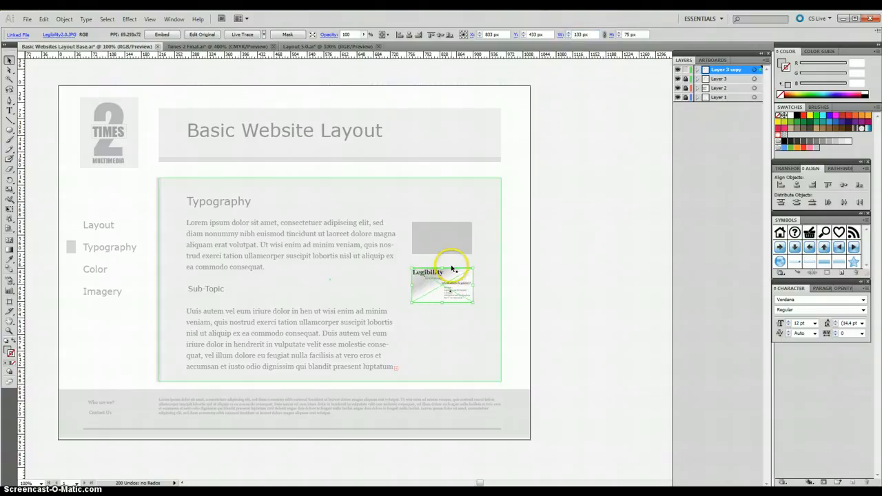
click(491, 275)
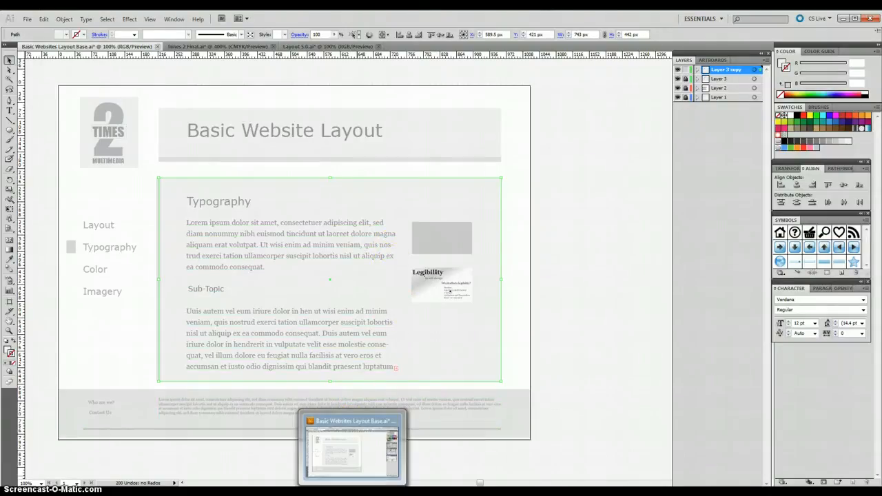
Step: Look at the Legibility in Web Design video page in Firefox and return to the Illustrator layout
mouse_move(209, 492)
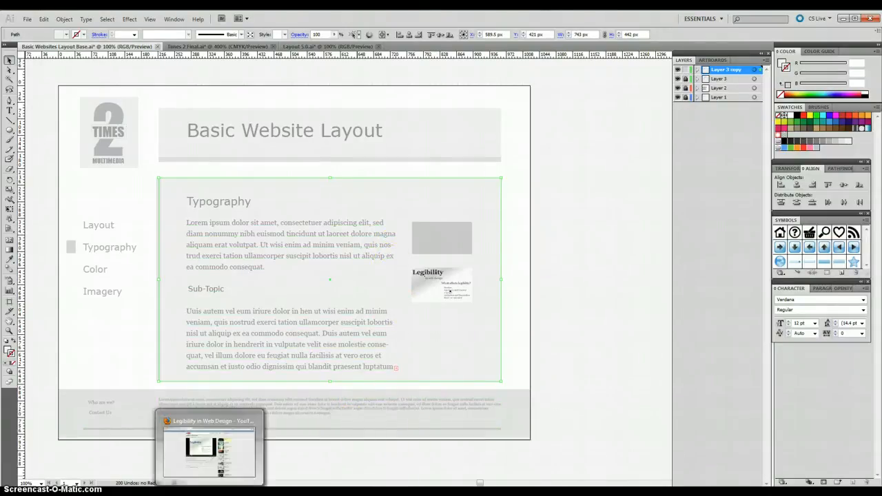
click(210, 452)
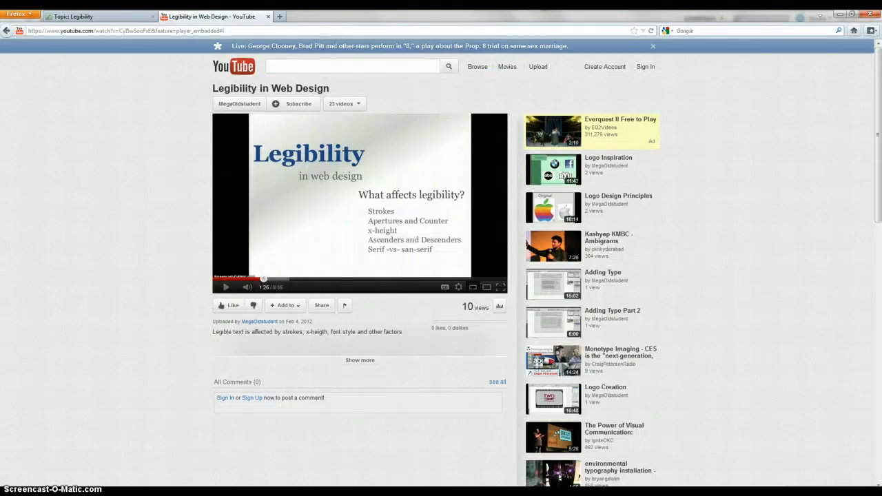
click(469, 492)
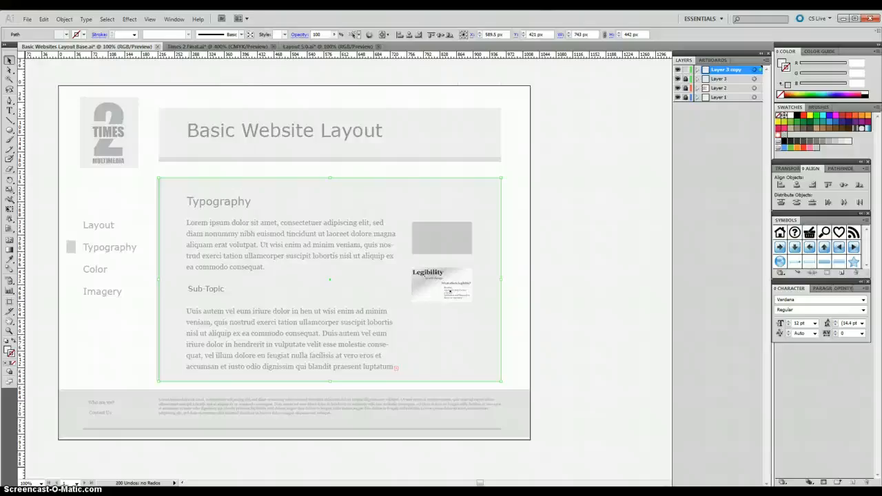
Step: Switch to the Readability in Web Design video in Firefox and capture its title slide with the Snipping Tool
mouse_move(209, 493)
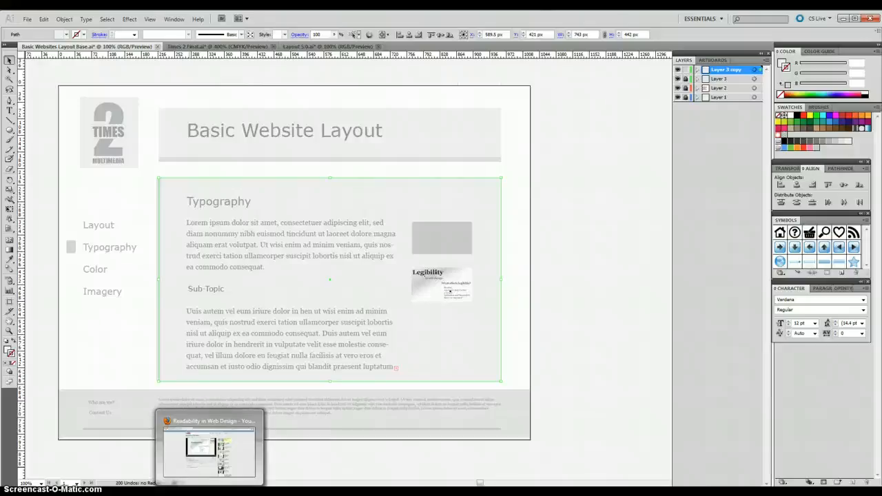
click(210, 493)
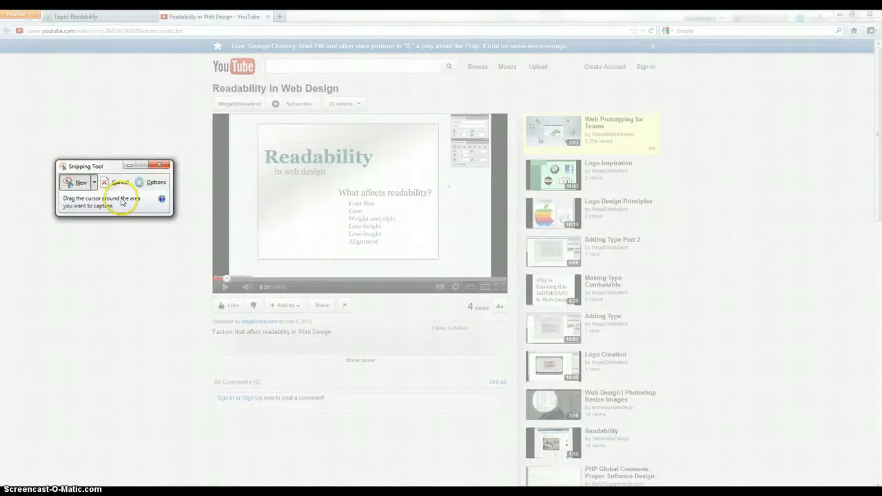
click(258, 147)
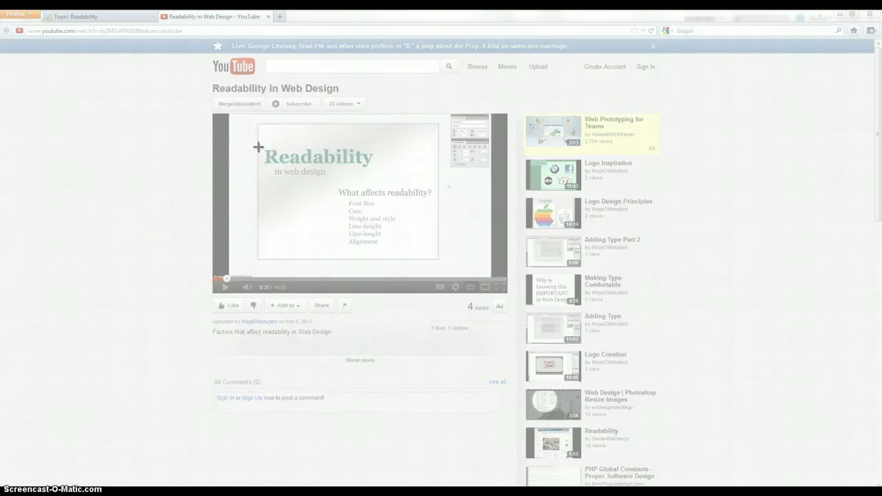
drag(259, 147, 438, 250)
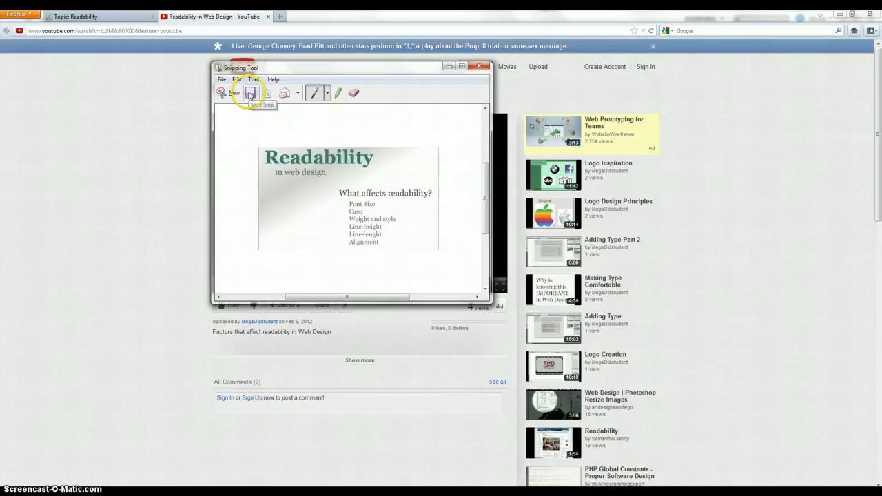
Step: Save the captured Readability title slide as a JPEG named Read2 in the Pictures library
click(250, 95)
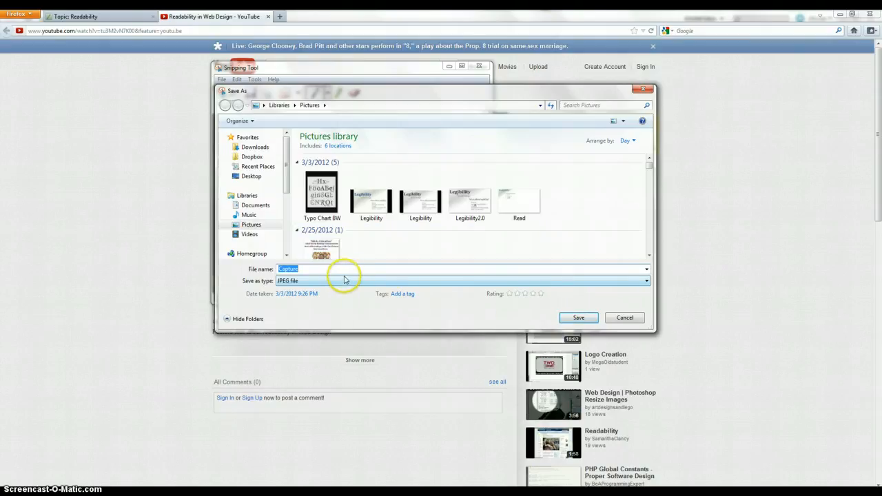
text(t)
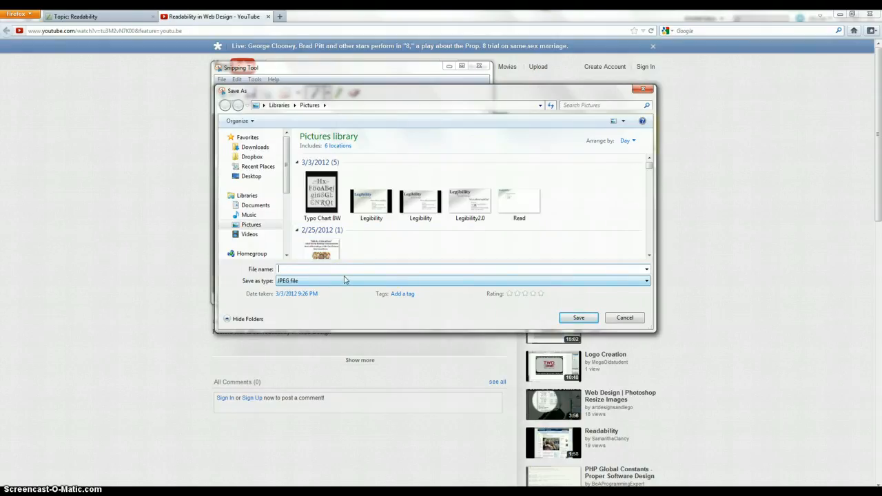
text(ead2)
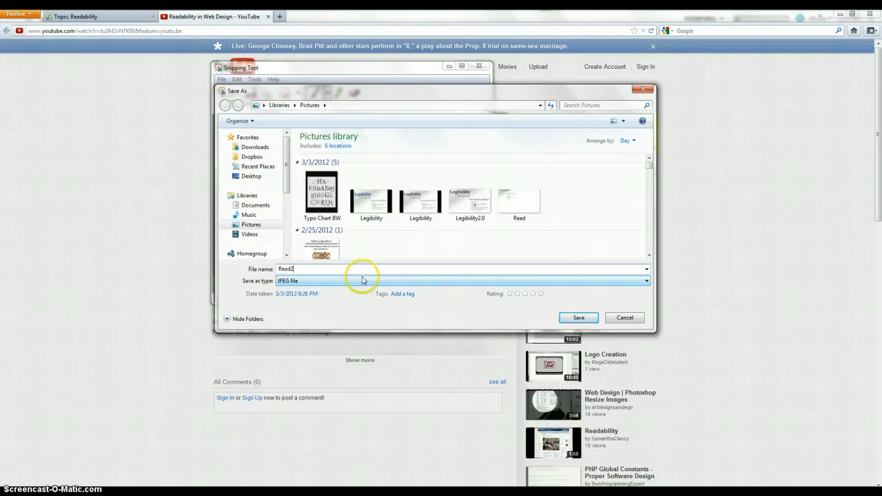
click(578, 319)
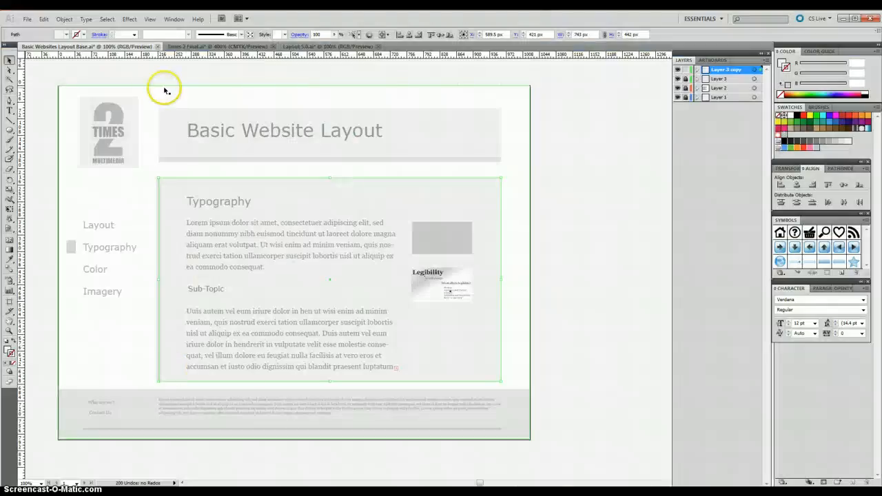
Step: Switch to the Illustrator layout and place the Read2 image from My Pictures as a linked file
click(28, 19)
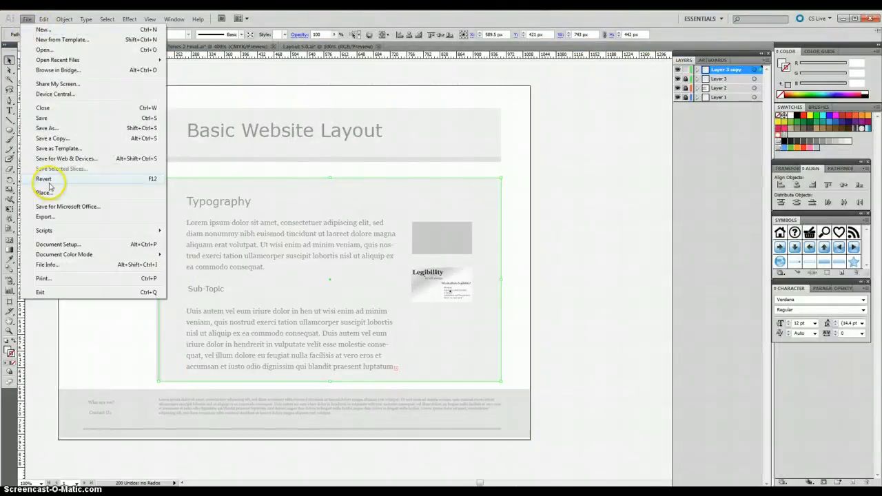
click(46, 196)
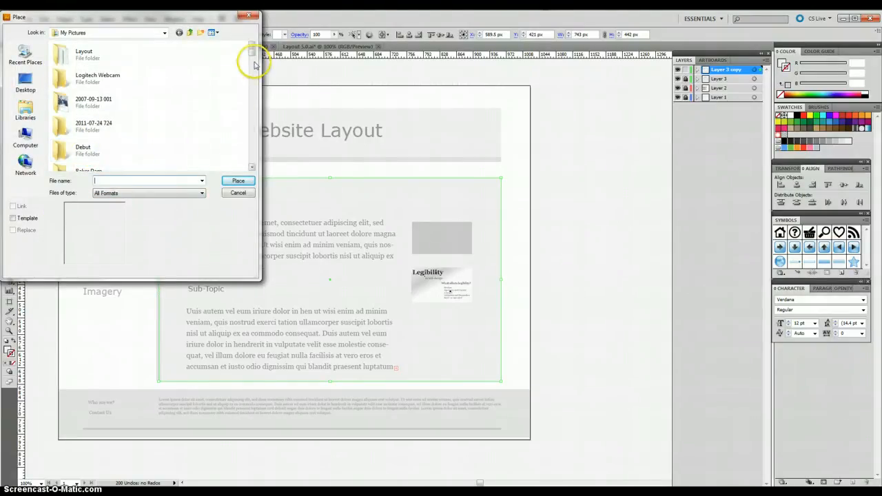
drag(251, 54, 254, 77)
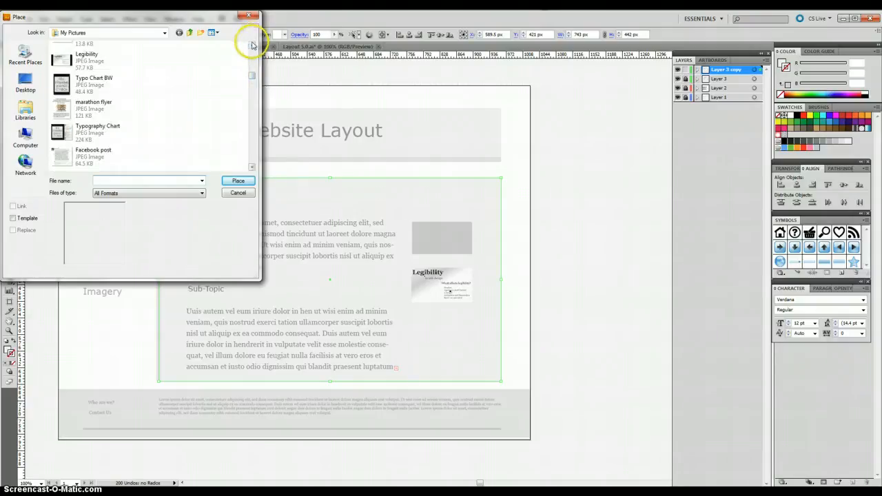
click(253, 44)
click(252, 44)
click(252, 44)
click(252, 44)
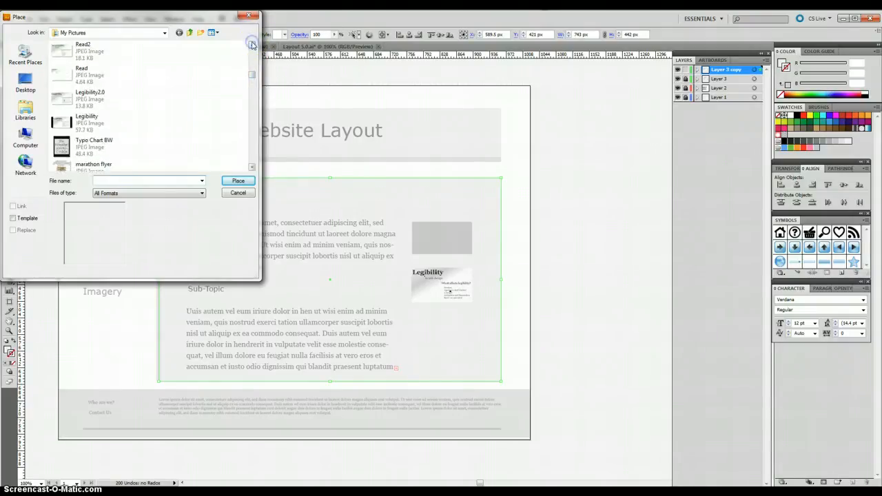
click(62, 53)
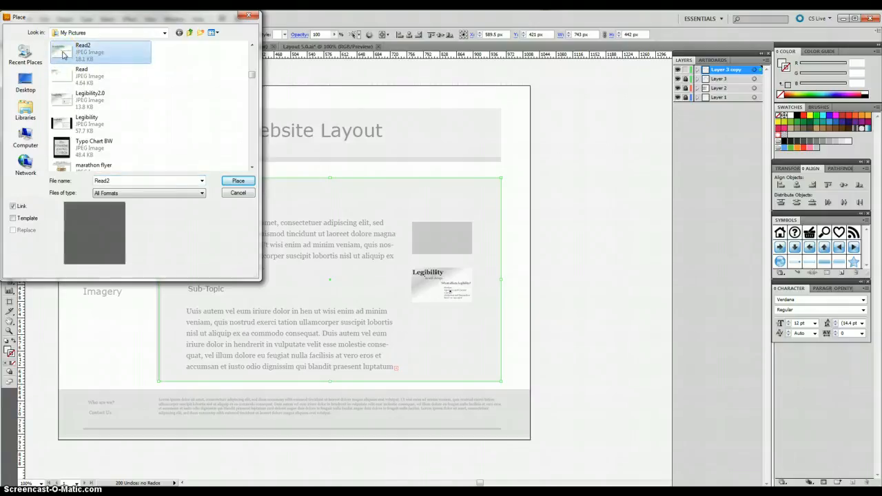
click(237, 180)
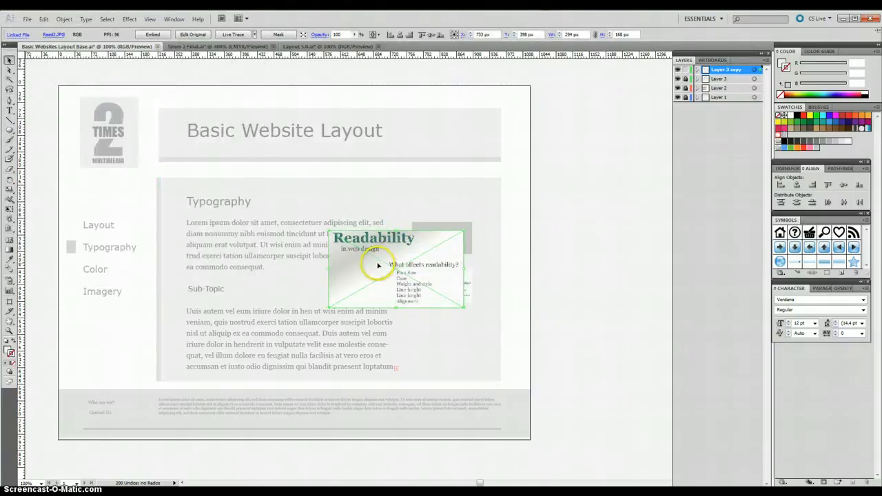
Step: Move the Legibility thumbnail over the upper grey box and the large Readability image over the lower grey box
right_click(378, 265)
drag(377, 265, 424, 168)
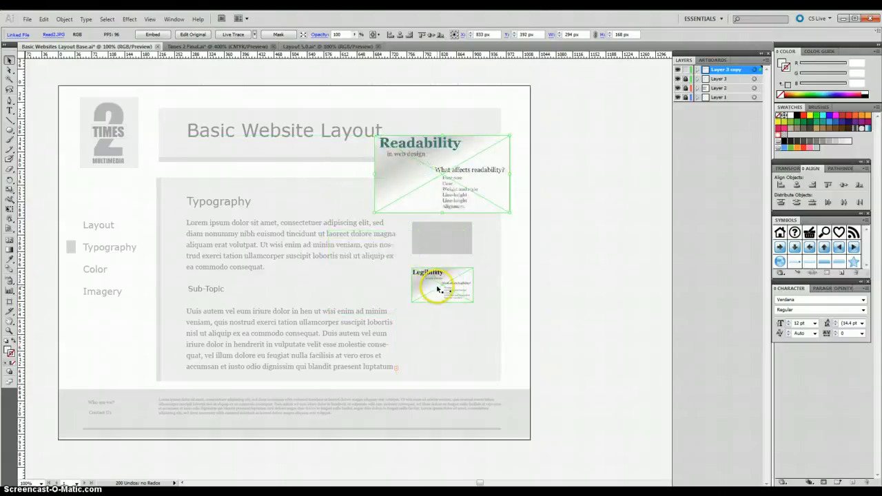
click(440, 287)
drag(440, 288, 441, 240)
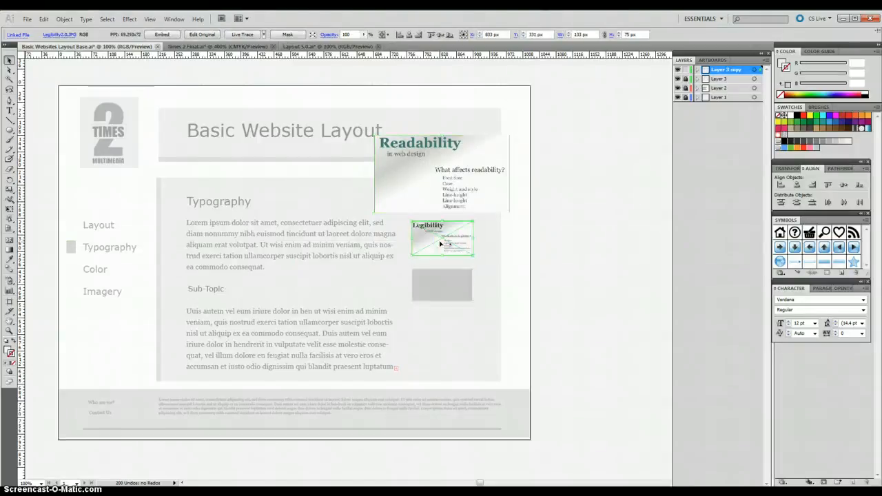
drag(433, 175, 444, 289)
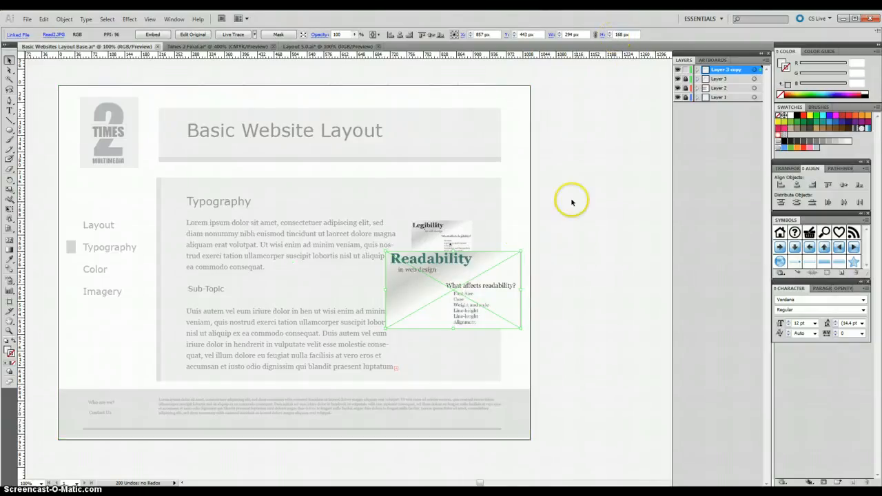
Step: Scale the Readability image to 133 px wide and 75 px high and align it over the lower grey box
drag(388, 329, 439, 286)
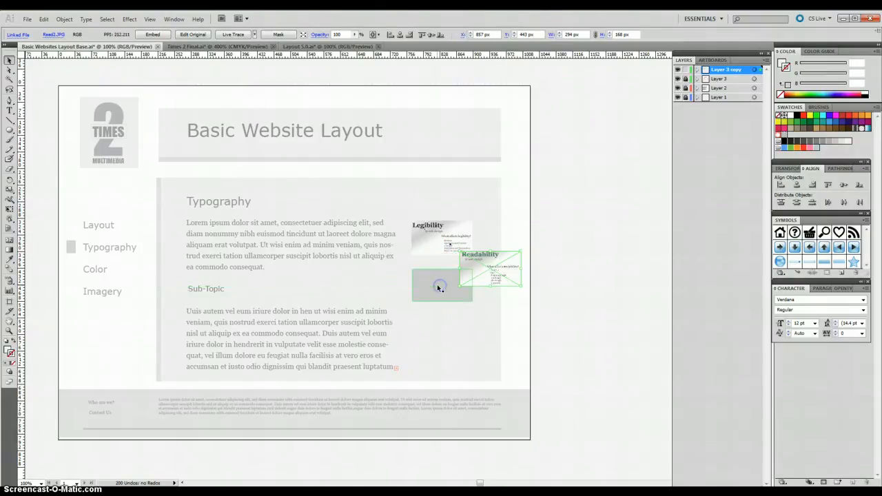
click(610, 36)
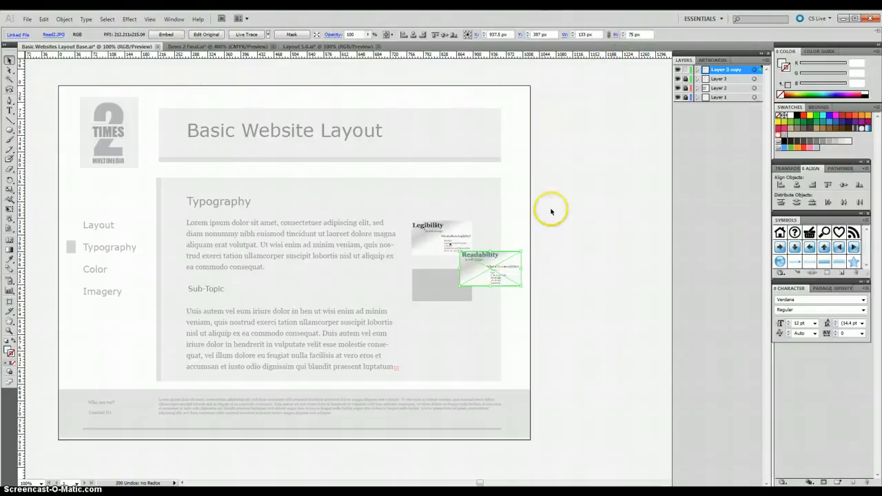
drag(489, 275, 438, 296)
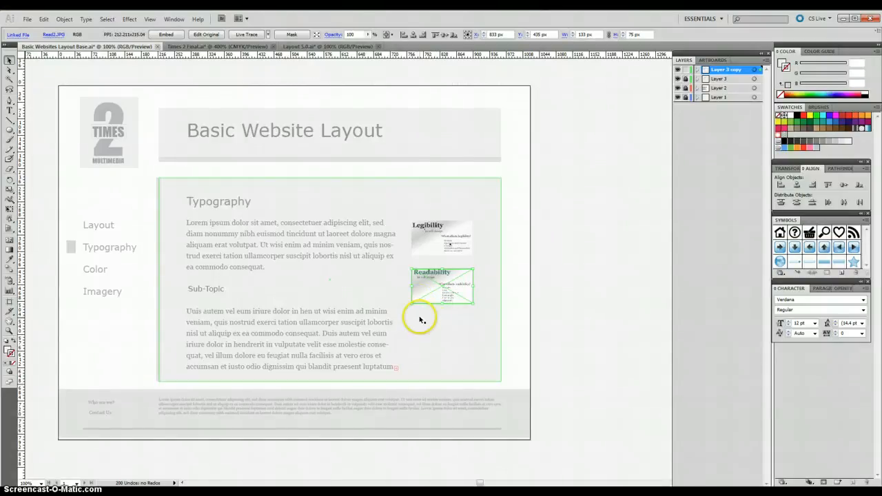
click(443, 330)
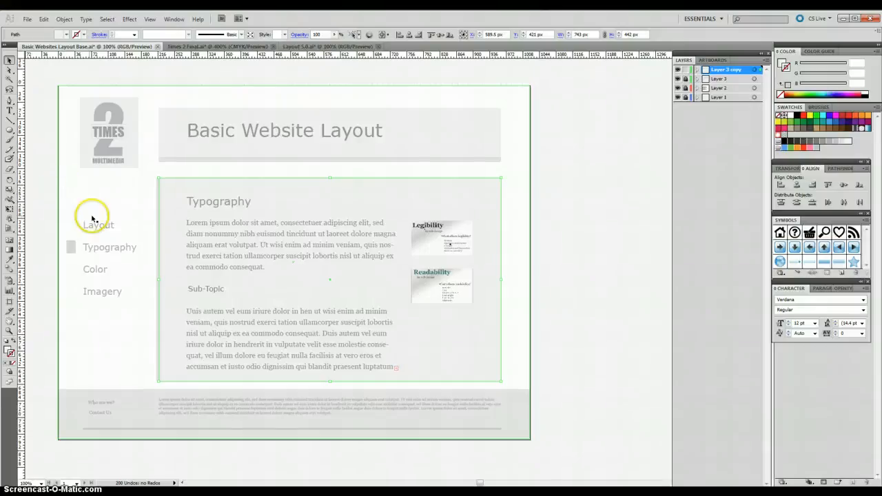
click(146, 226)
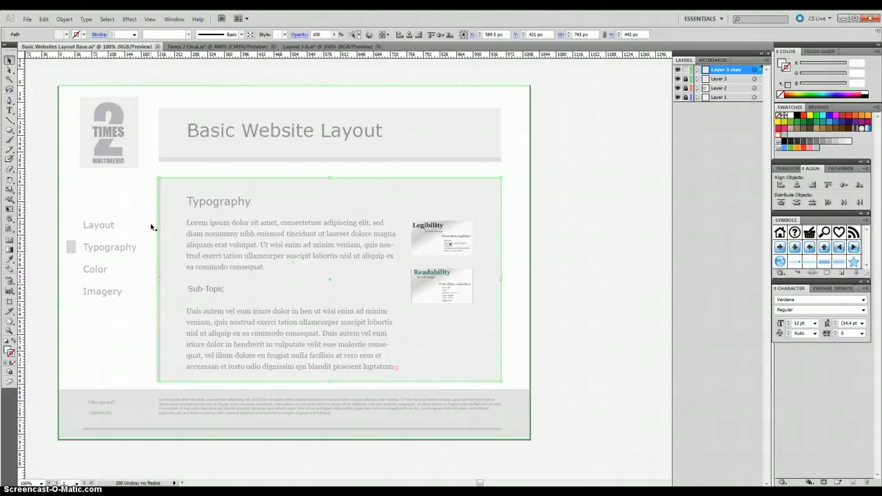
click(155, 226)
click(217, 237)
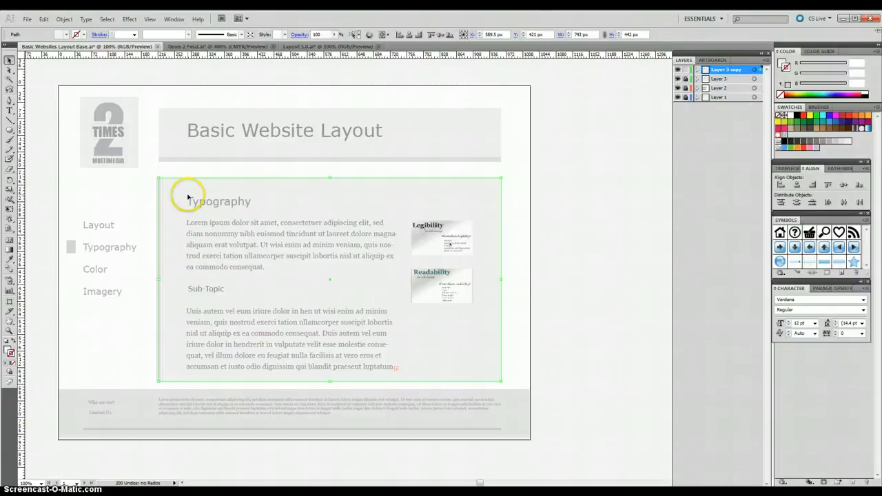
Step: Delete the Layout, Typography, Color and Imagery navigation text and the small grey marker square beside it
click(103, 226)
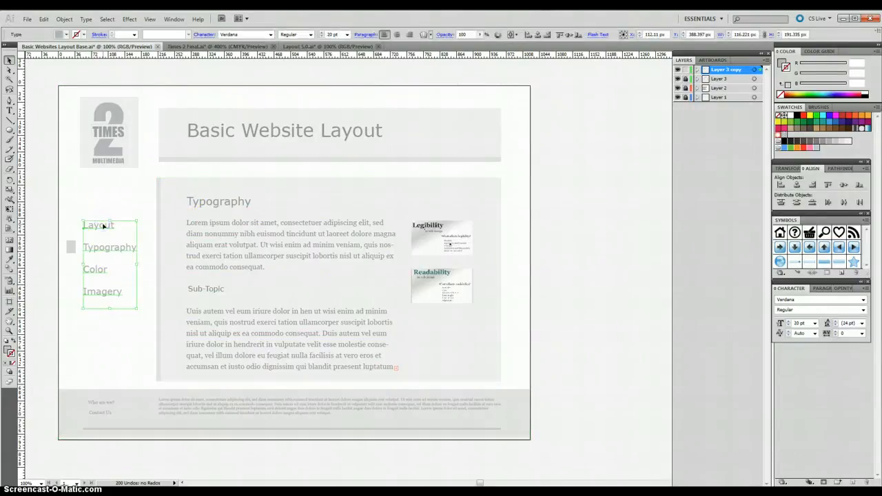
key(Delete)
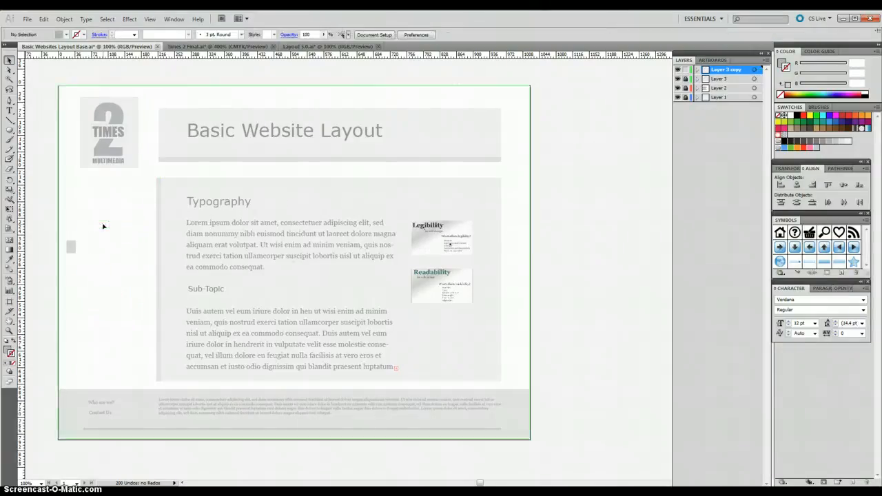
click(69, 248)
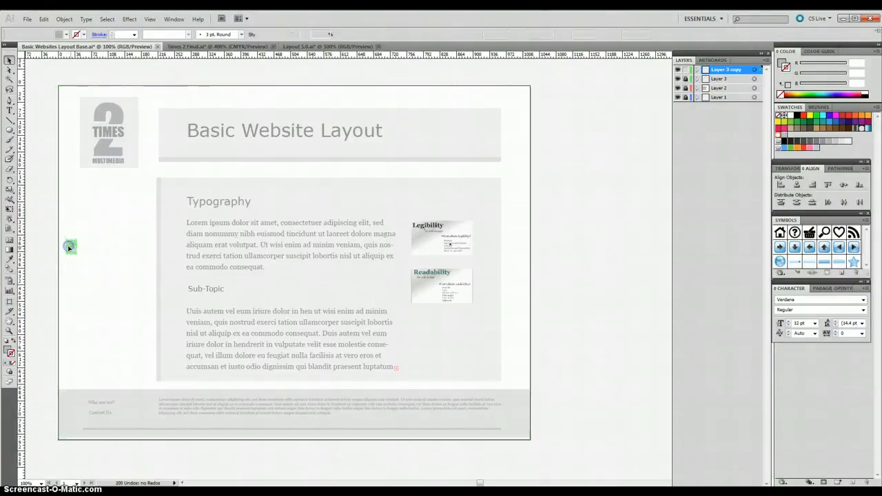
key(Delete)
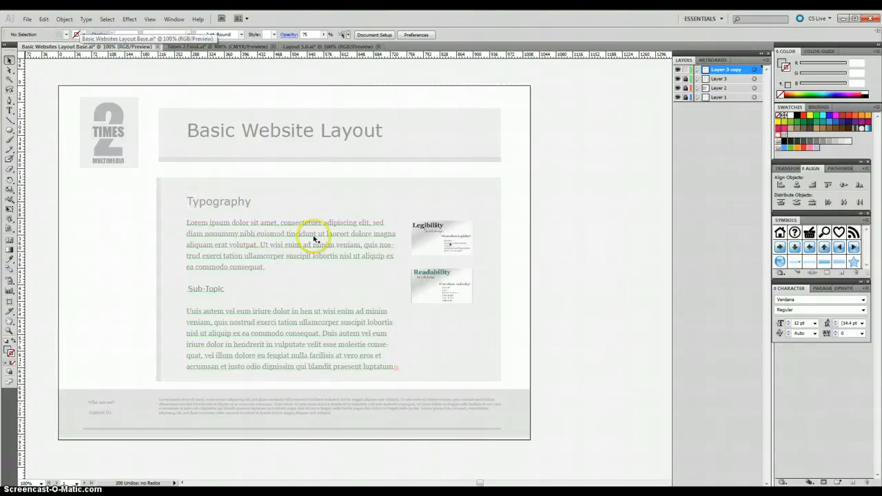
Step: Apply Group to the Typography heading in the content box
click(231, 203)
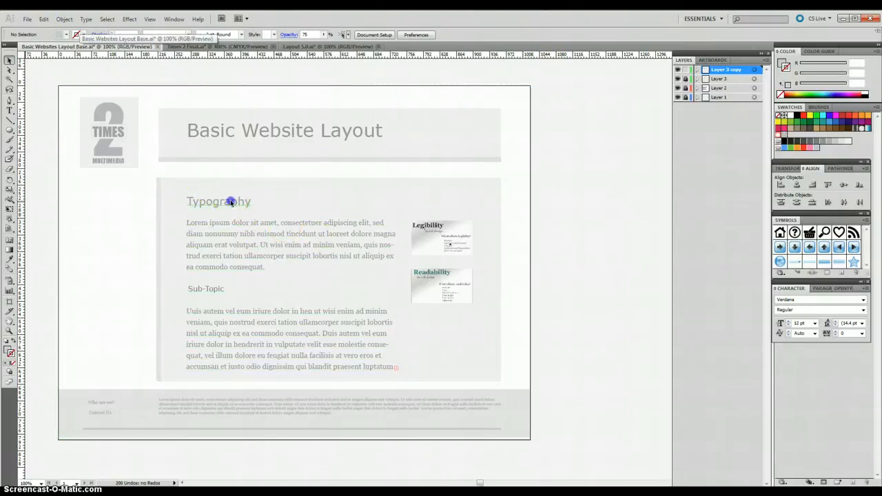
click(65, 19)
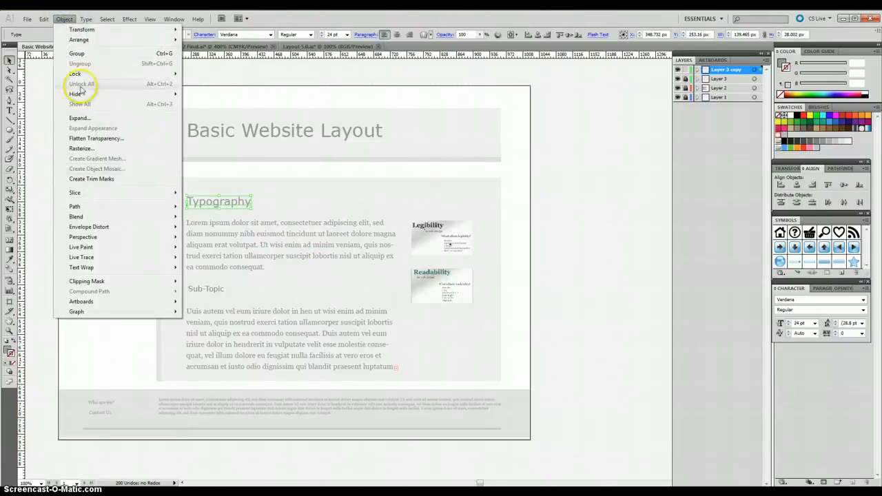
click(74, 53)
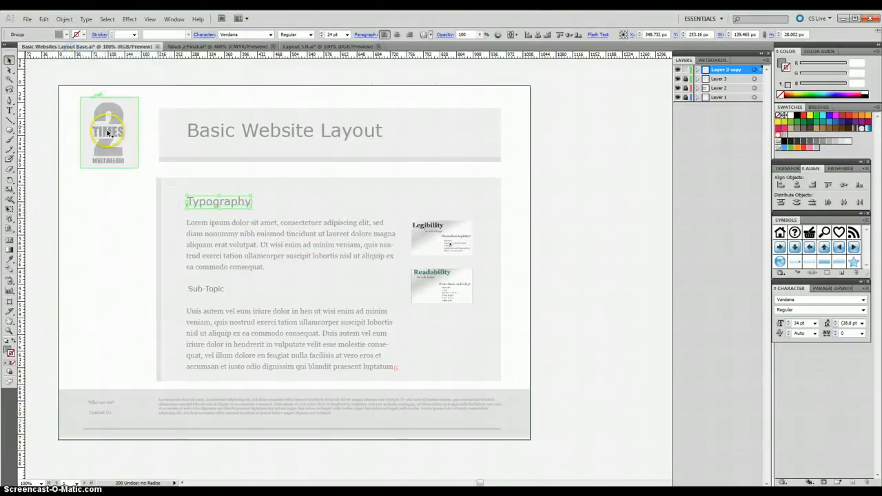
Step: Try to nudge the vertical bar on the content box's left edge, and undo that move
mouse_move(158, 185)
mouse_down()
mouse_move(184, 276)
mouse_move(156, 202)
mouse_move(160, 180)
mouse_up()
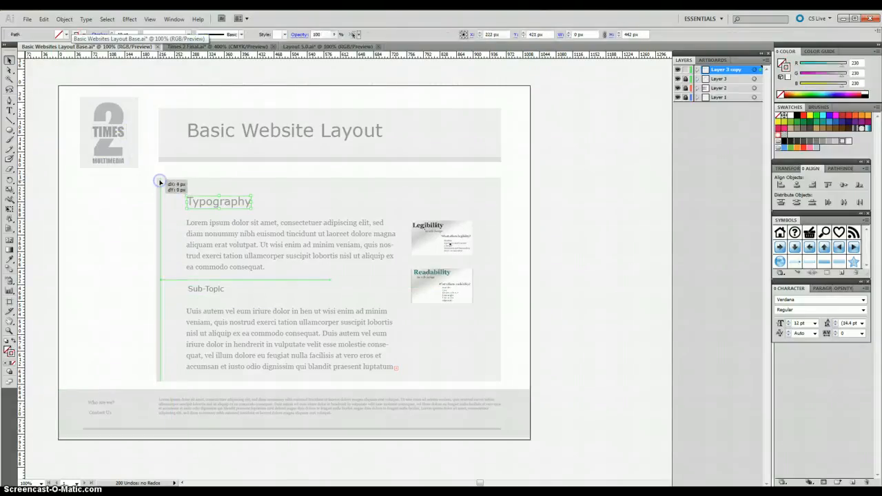
click(42, 19)
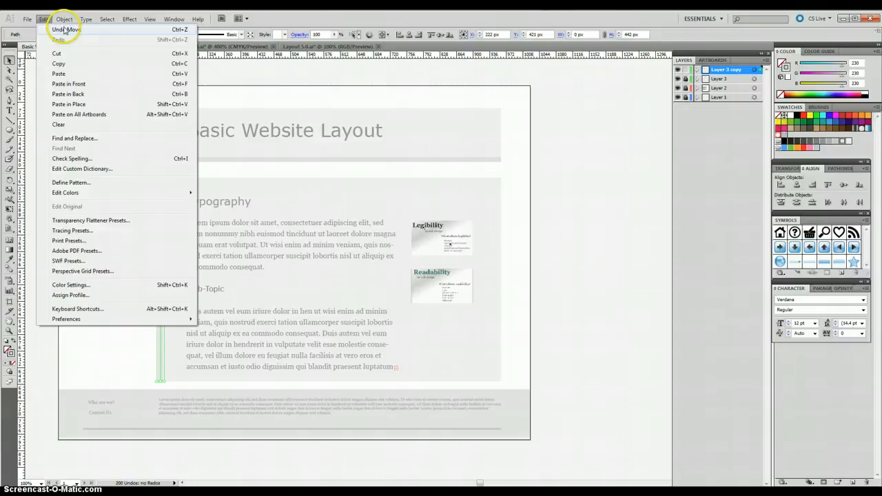
click(62, 30)
click(178, 181)
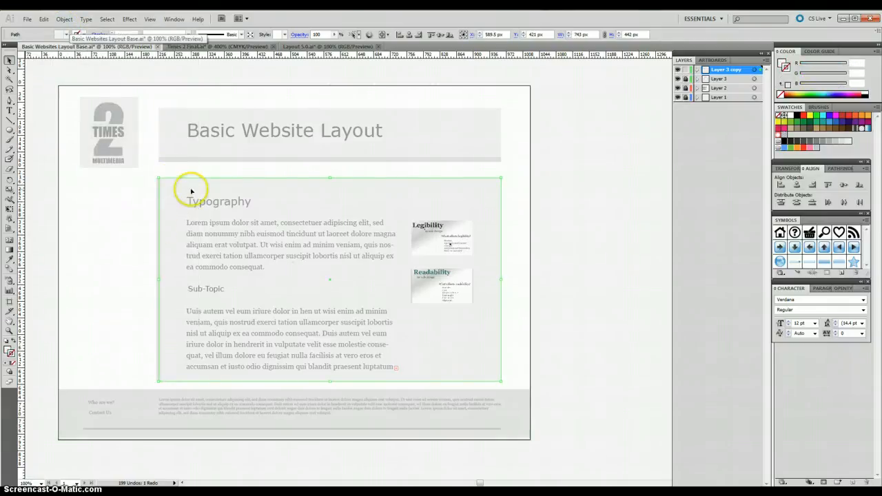
Step: Move the vertical grey bar left, away from the content box, to about X 174 px and Y 410 px
click(158, 221)
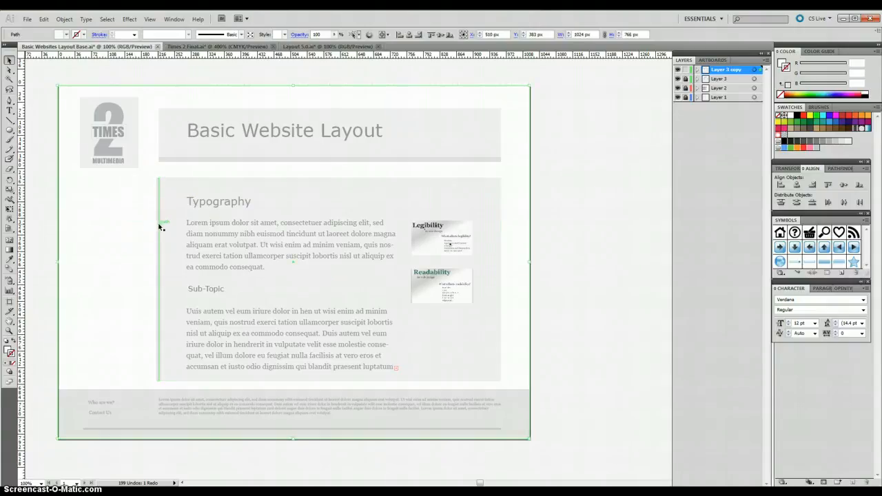
drag(158, 222, 141, 221)
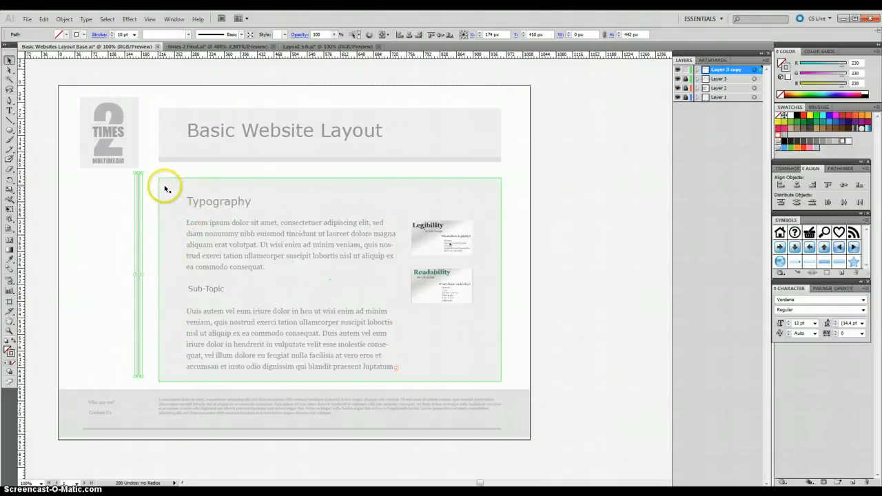
click(47, 21)
mouse_move(19, 21)
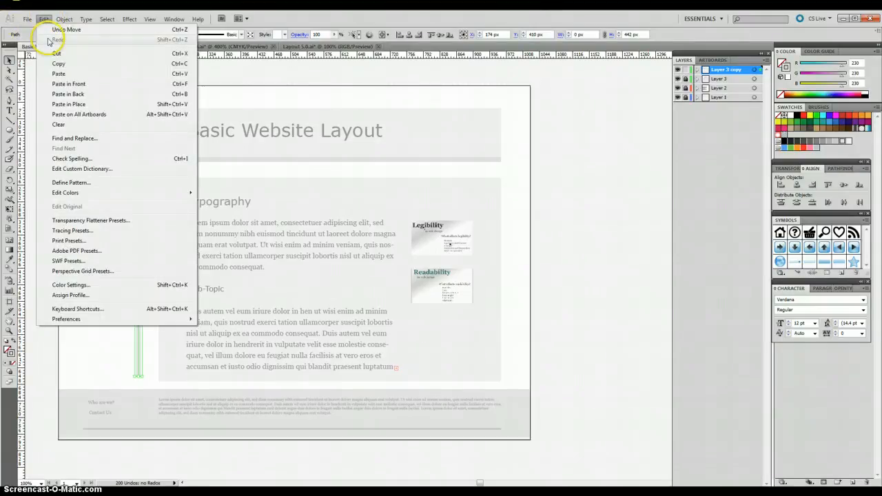
Step: Apply Group to the lorem ipsum body text block with the Sub-Topic heading
click(199, 243)
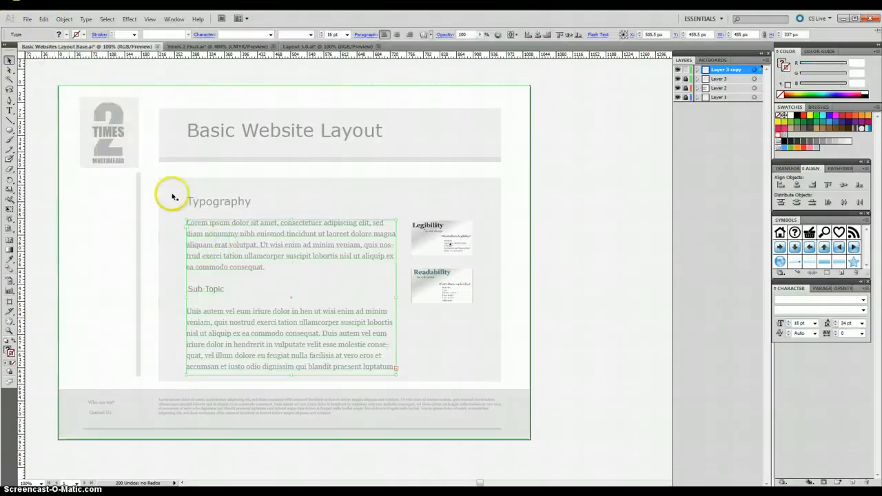
click(63, 20)
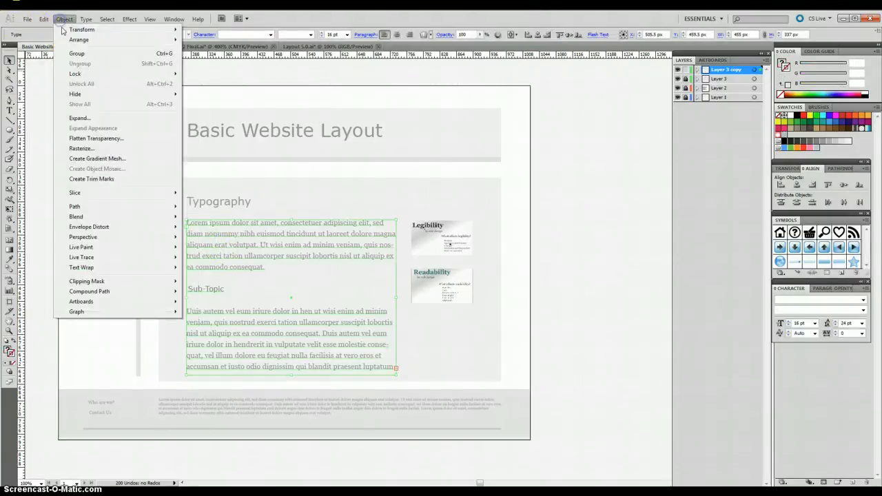
click(78, 67)
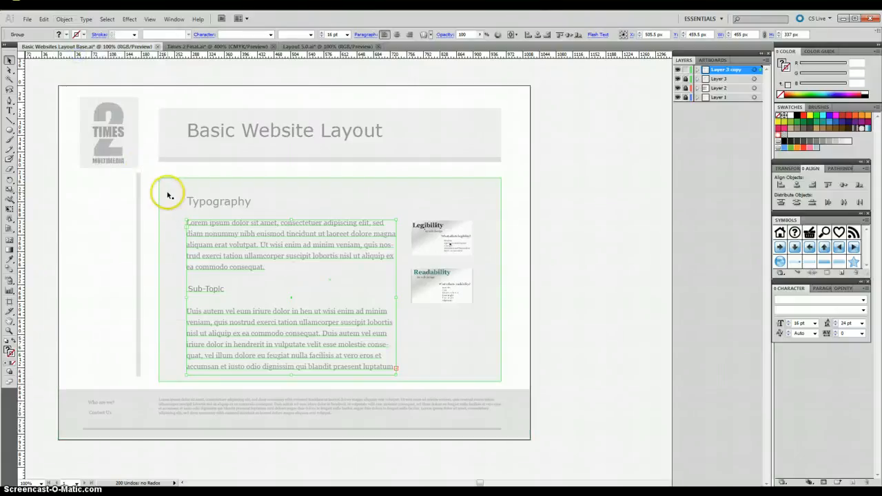
Step: Shift the grey content background box slightly to the right and select the page background rectangle
shift+click(165, 180)
mouse_move(165, 180)
mouse_down()
mouse_move(182, 297)
mouse_move(184, 262)
mouse_move(146, 170)
mouse_move(166, 180)
mouse_move(157, 173)
mouse_up()
click(158, 173)
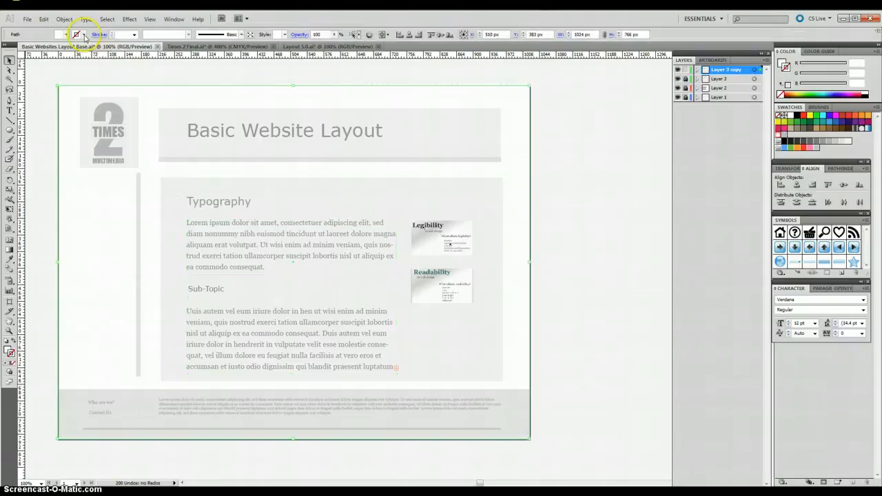
Step: Apply Group to the selected page background rectangle and shift it slightly
click(64, 19)
click(77, 54)
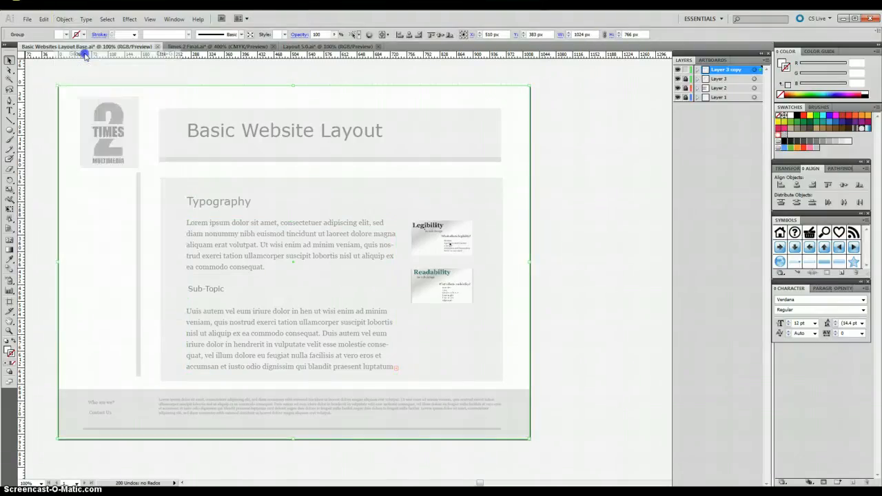
mouse_move(157, 172)
mouse_down()
mouse_move(167, 193)
mouse_move(160, 179)
mouse_up()
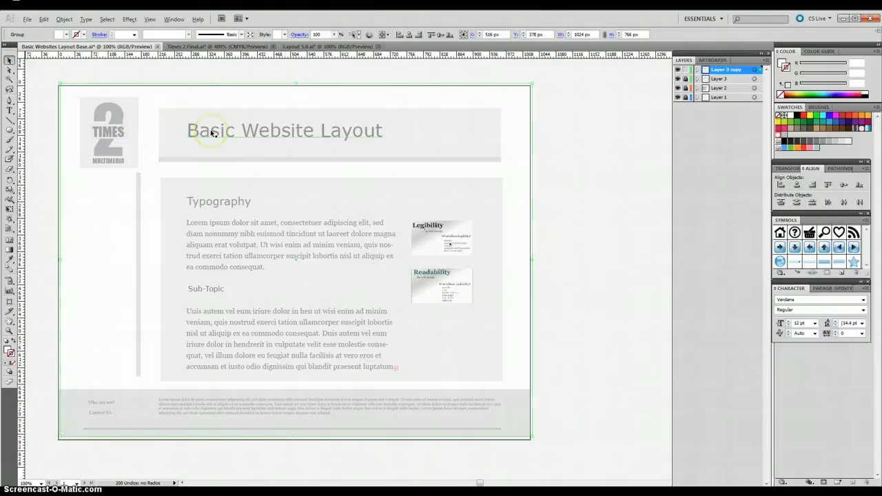
Step: Move the content box with its headings, body text and both thumbnails horizontally until it is flush with the page's right edge
click(285, 280)
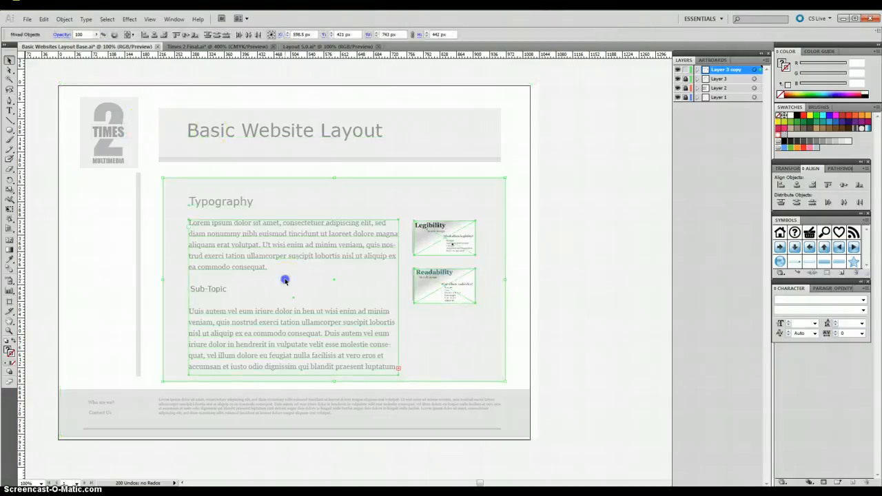
drag(285, 280, 309, 284)
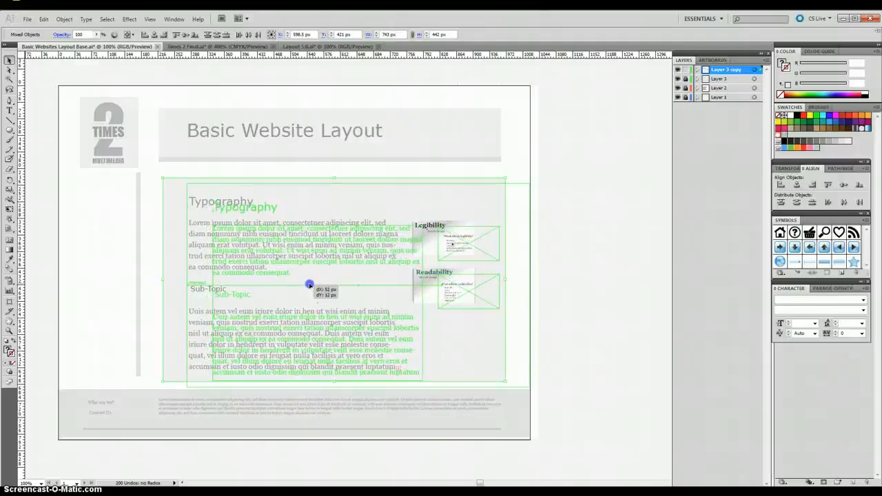
drag(309, 284, 311, 282)
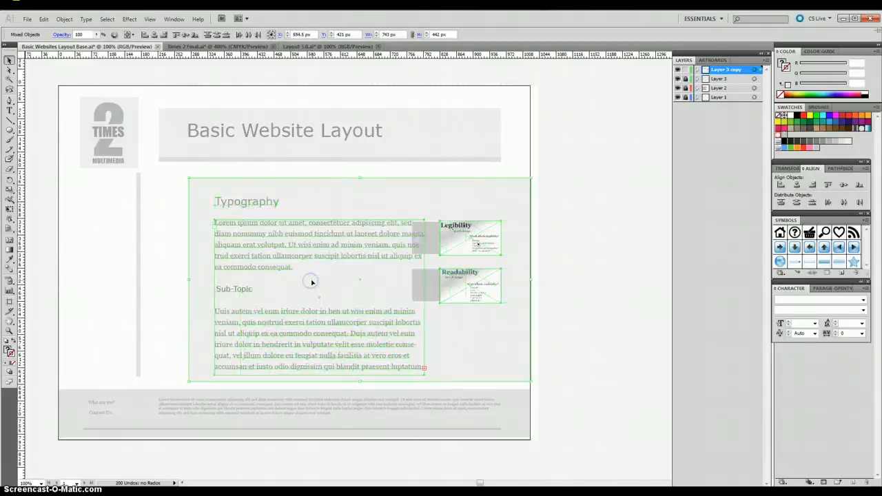
Step: Delete the two grey placeholder rectangles left behind beside the Legibility and Readability thumbnails
click(433, 288)
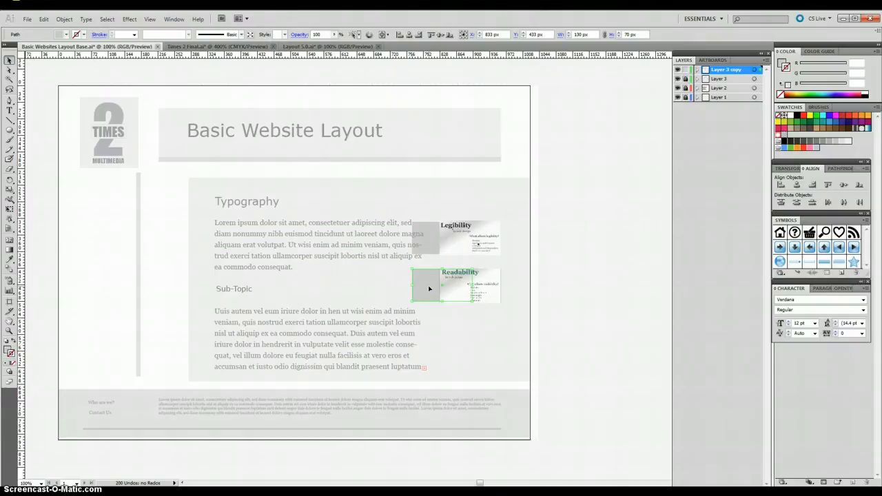
key(Delete)
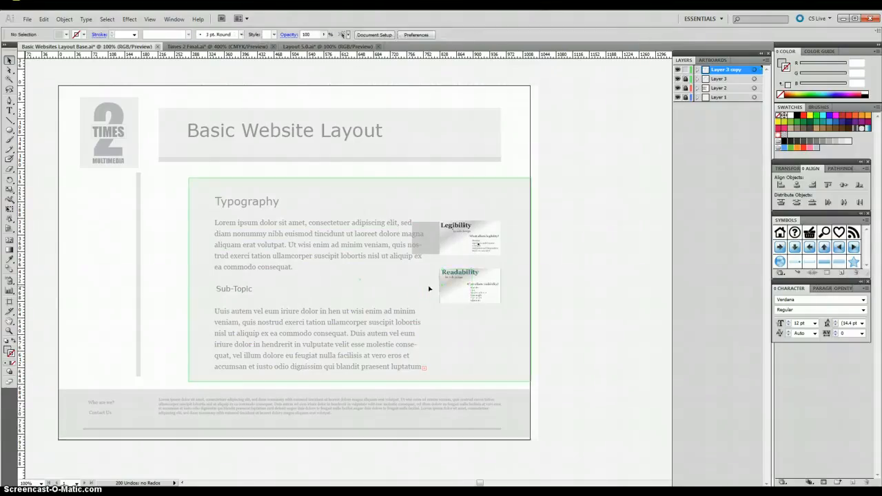
click(432, 238)
key(Delete)
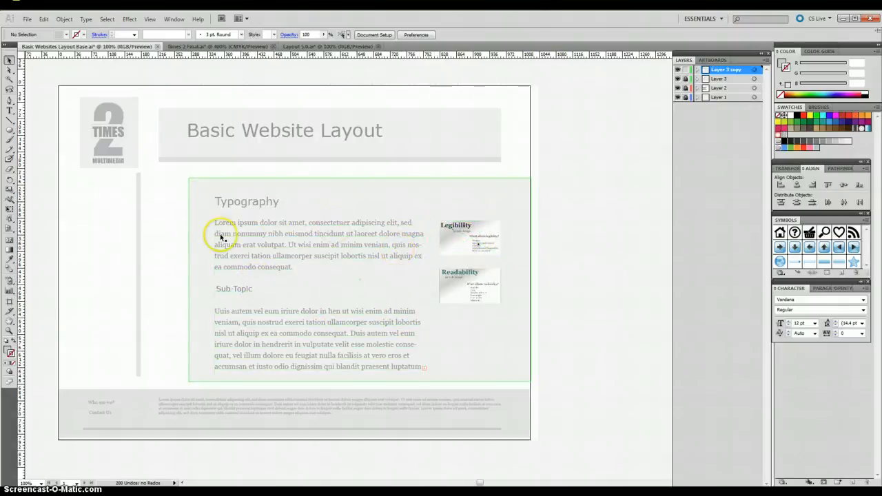
Step: Move the vertical grey bar onto the content box's left edge at X 296 px, Y 429 px, and realign the page background with the artboard
drag(139, 244, 160, 246)
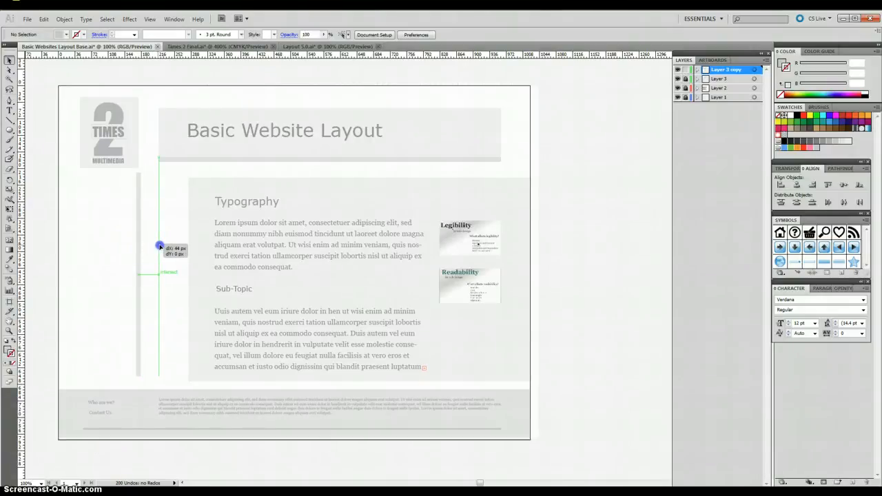
drag(160, 246, 195, 252)
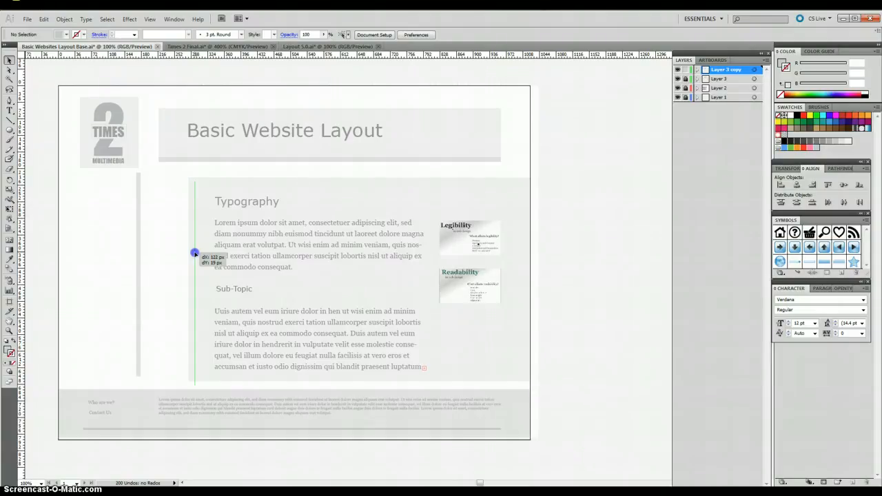
drag(195, 254, 195, 253)
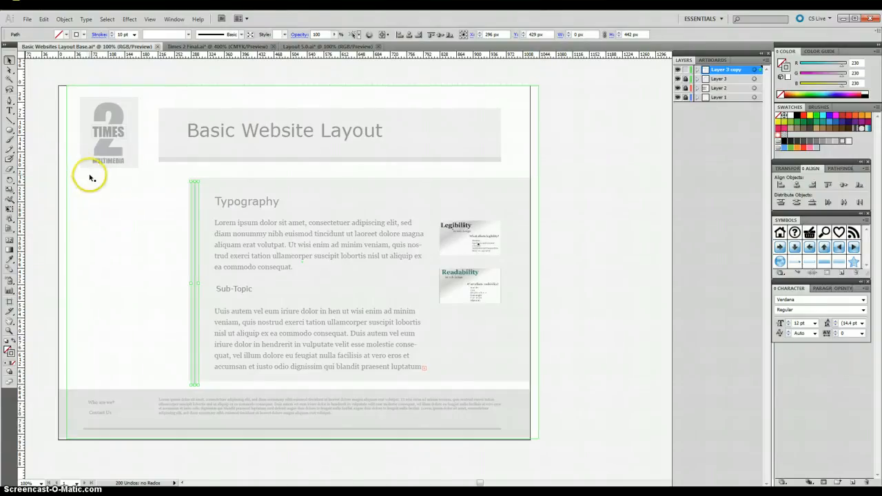
click(83, 200)
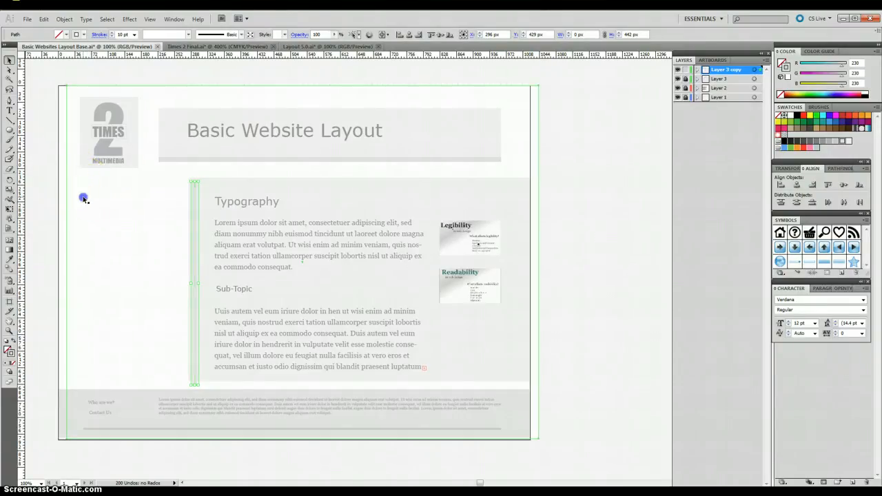
drag(84, 198, 74, 198)
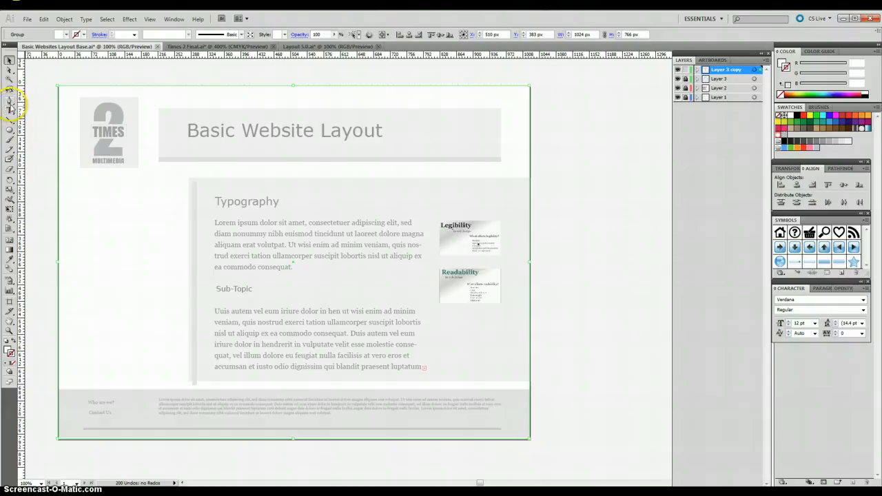
Step: Draw an area text frame about 207 by 134 px in the empty space beside the vertical bar and set its text right-aligned
click(10, 110)
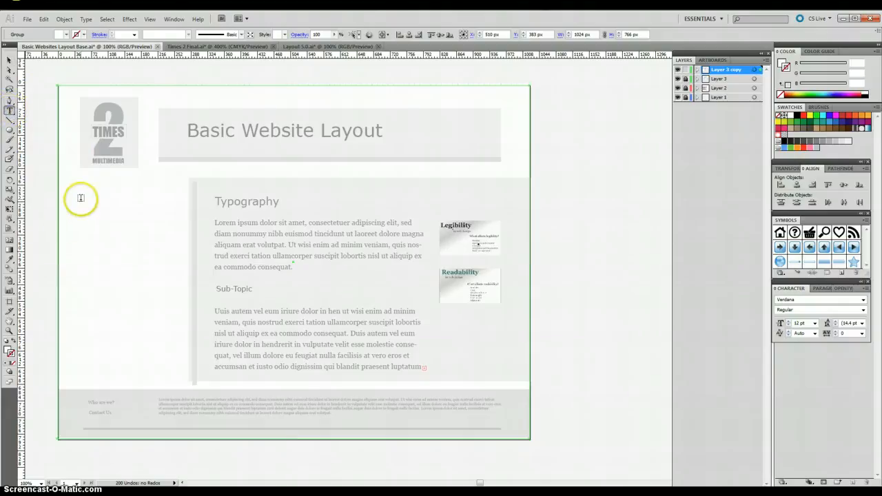
drag(83, 196, 179, 257)
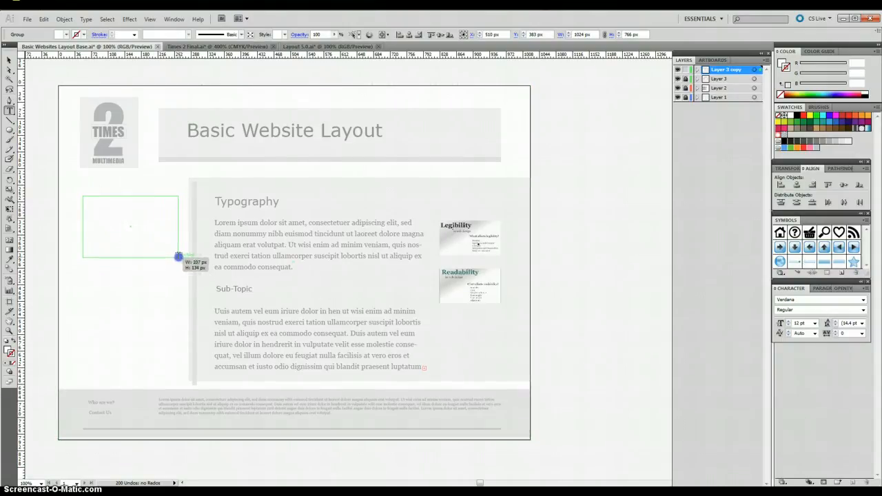
drag(178, 257, 179, 257)
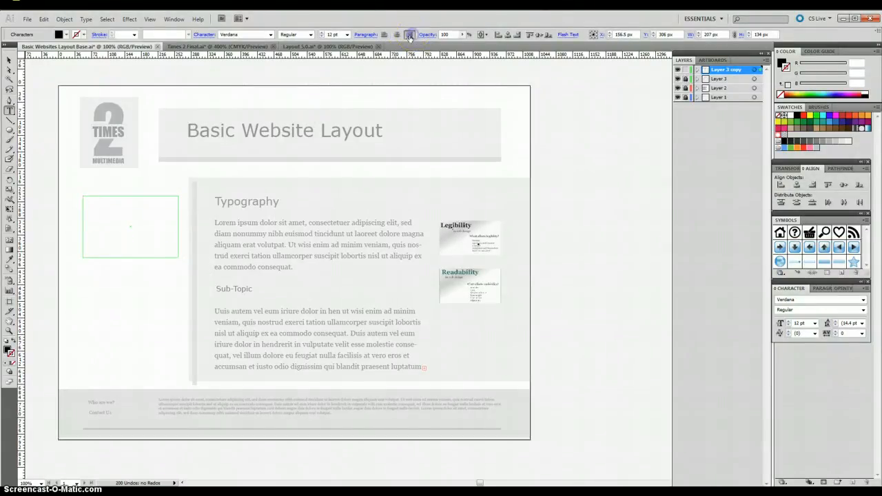
click(409, 34)
Step: Enter "This is a pull quote box and it is for important stuff" in the new text frame
text(l d)
text(ote)
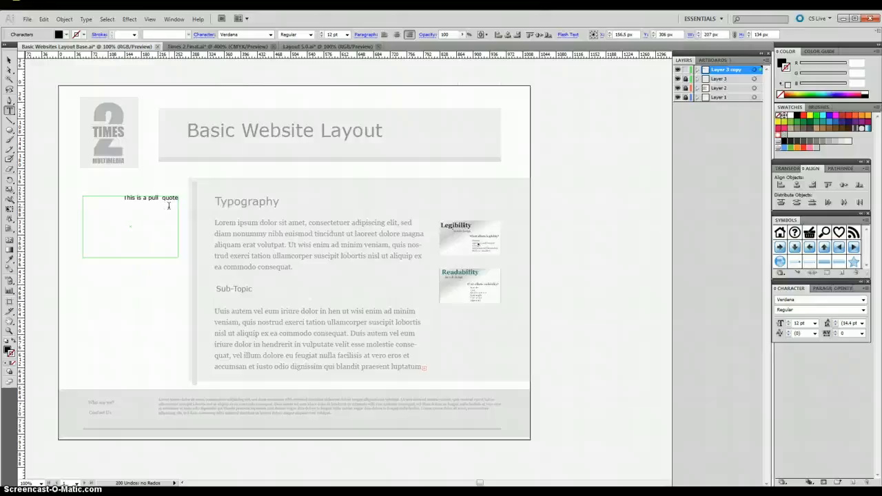
text( box)
text(and it is for important stuff)
click(168, 210)
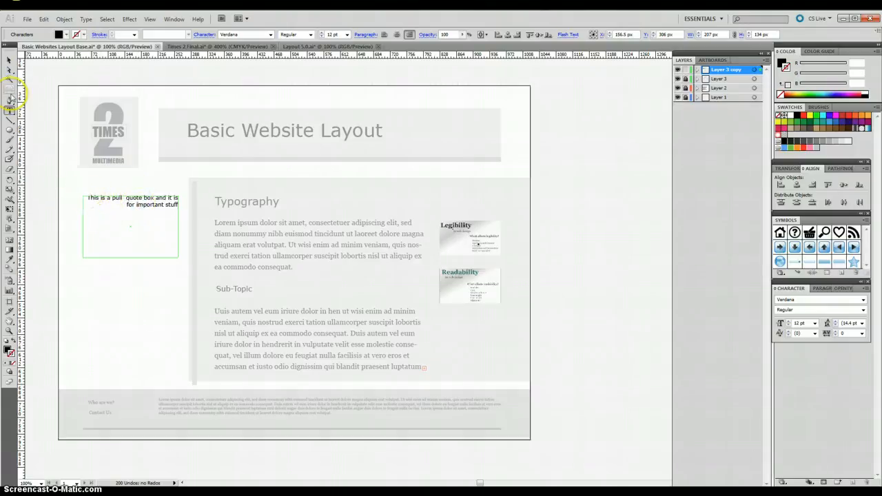
Step: Set the font size of the pull quote text to 21 pt
click(9, 60)
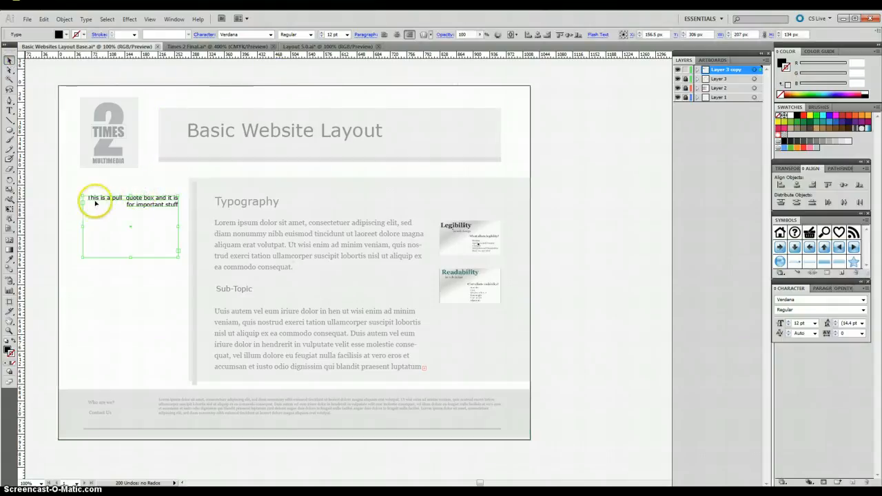
click(347, 35)
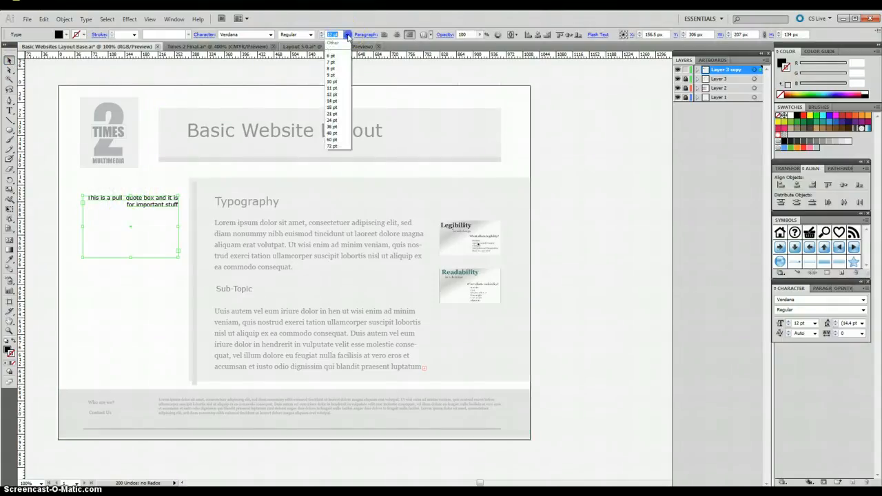
click(332, 113)
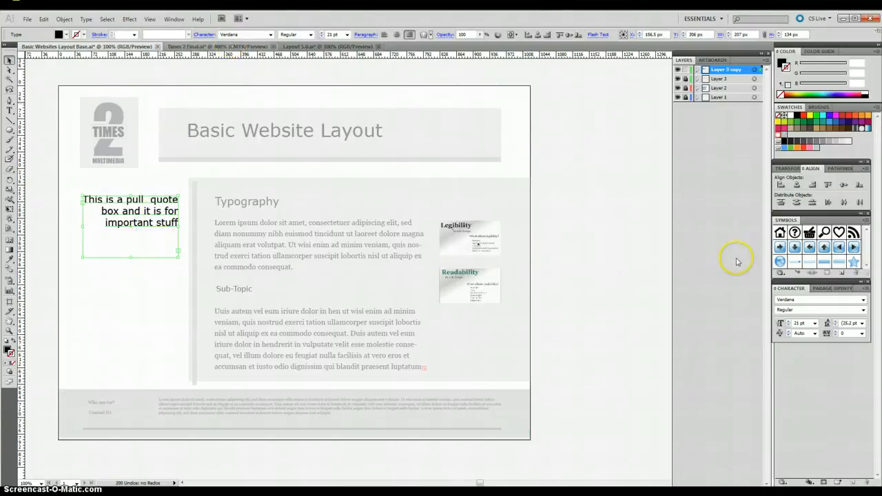
Step: Try leading values of 21 pt and 36 pt on the pull quote text
click(862, 324)
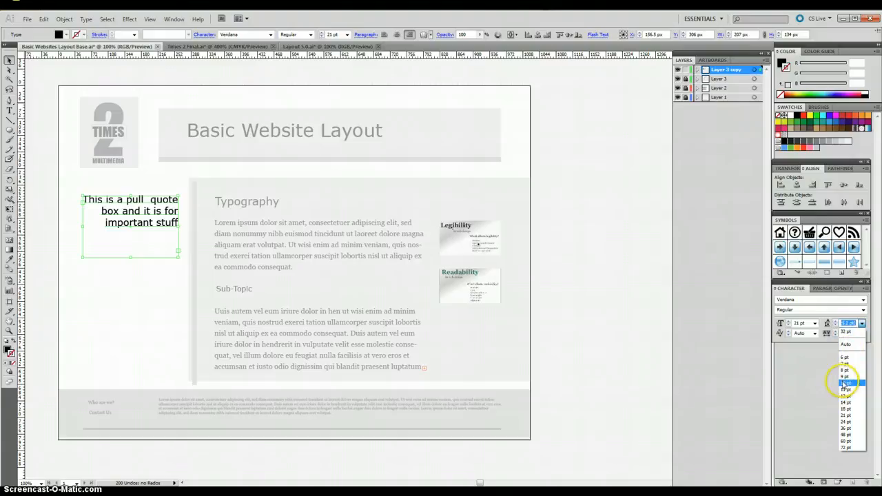
click(845, 414)
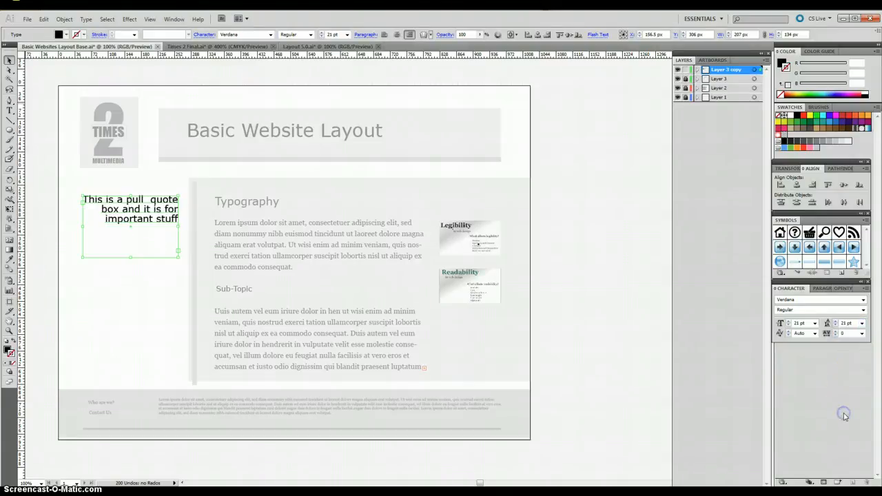
click(862, 323)
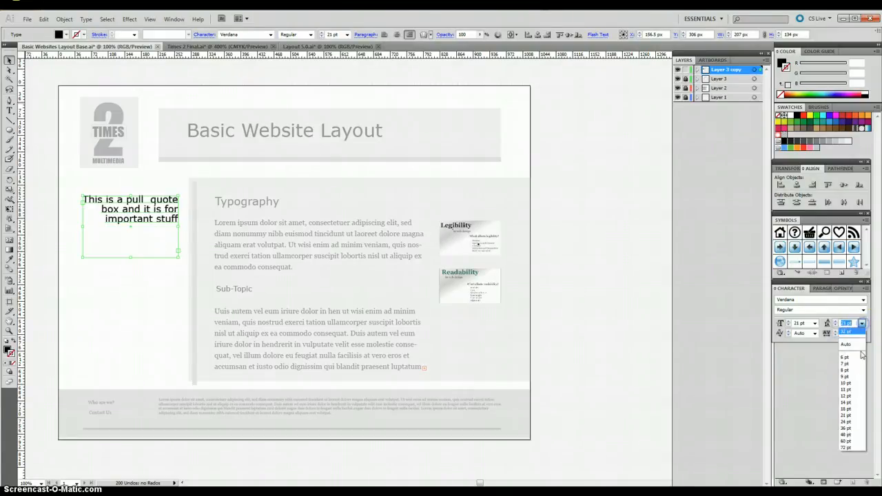
click(850, 430)
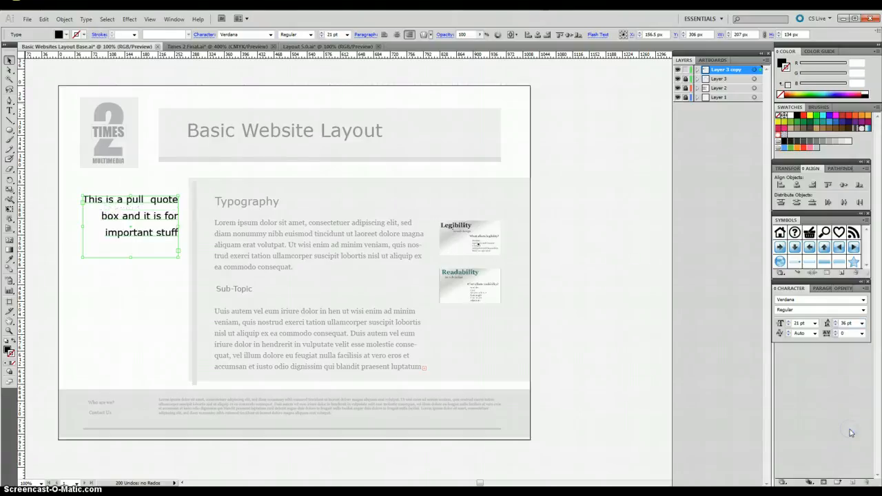
Step: Set the leading of the pull quote text to 28 pt and deselect the text
click(845, 322)
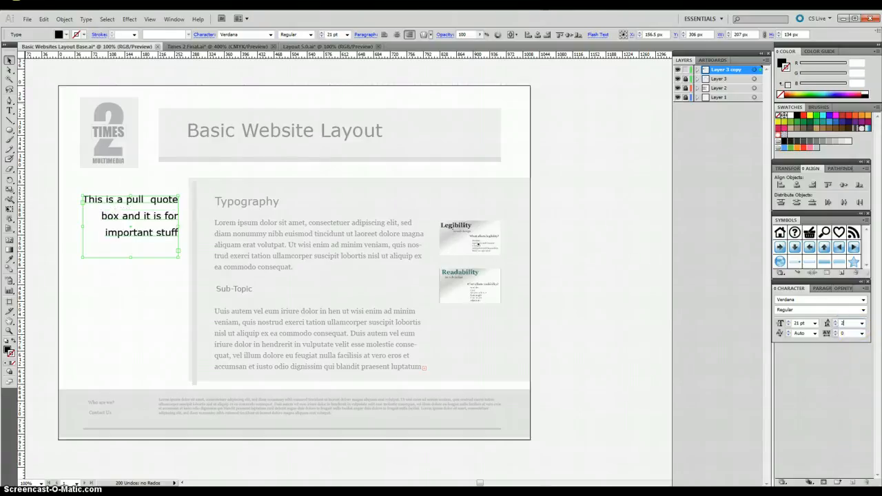
text(28)
key(Return)
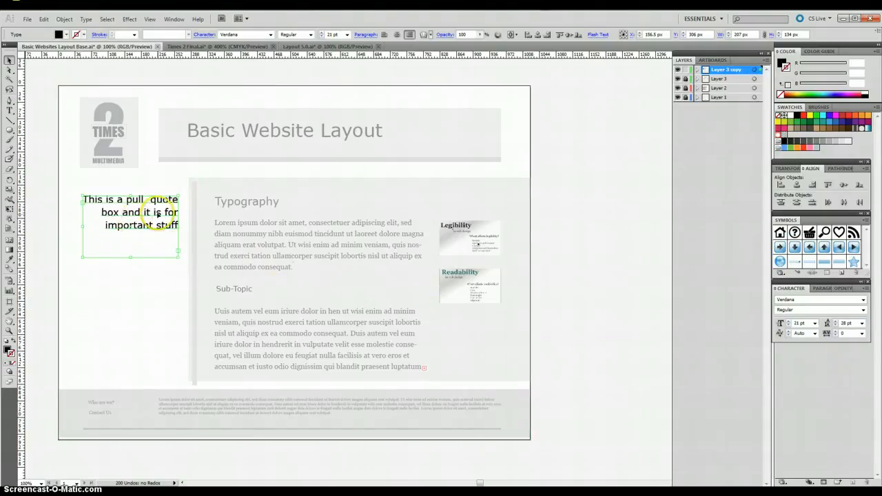
click(126, 274)
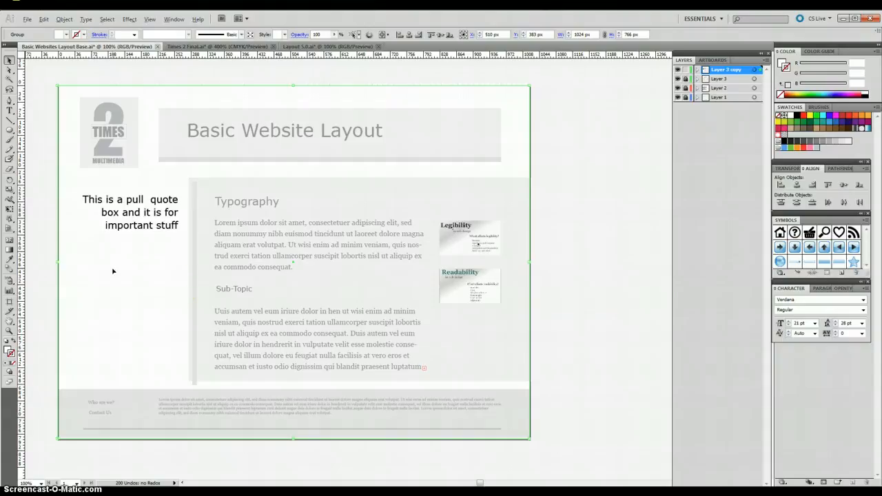
click(183, 288)
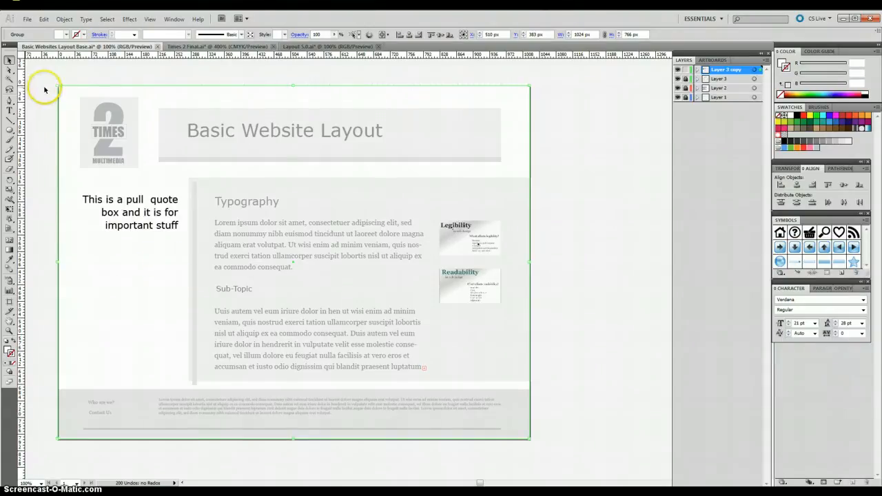
Step: Place the linked image Typo Chart BW from My Pictures into the layout
click(27, 19)
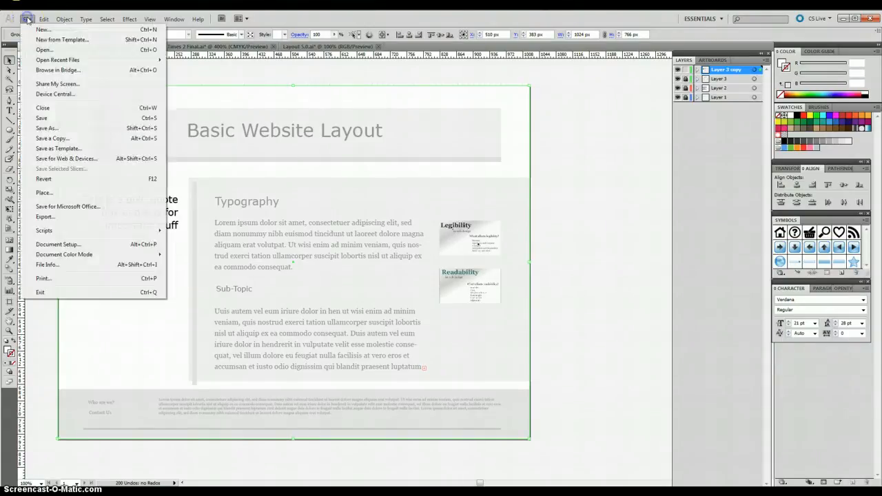
click(44, 192)
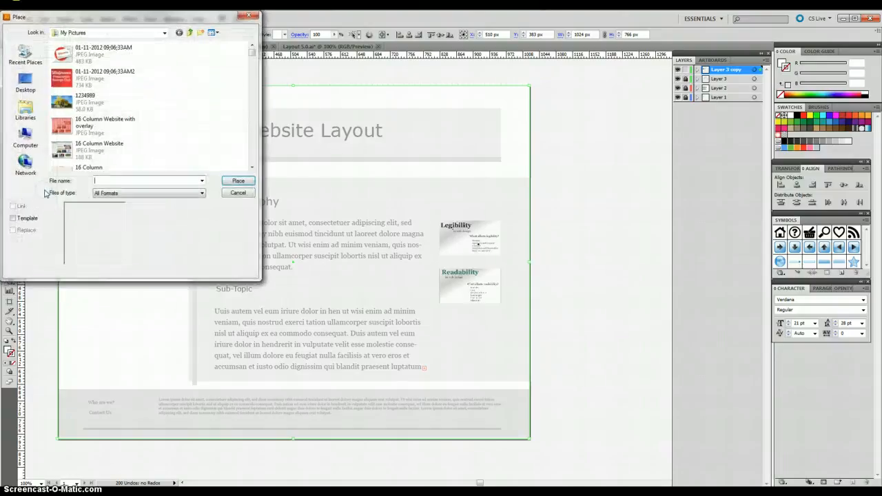
click(252, 167)
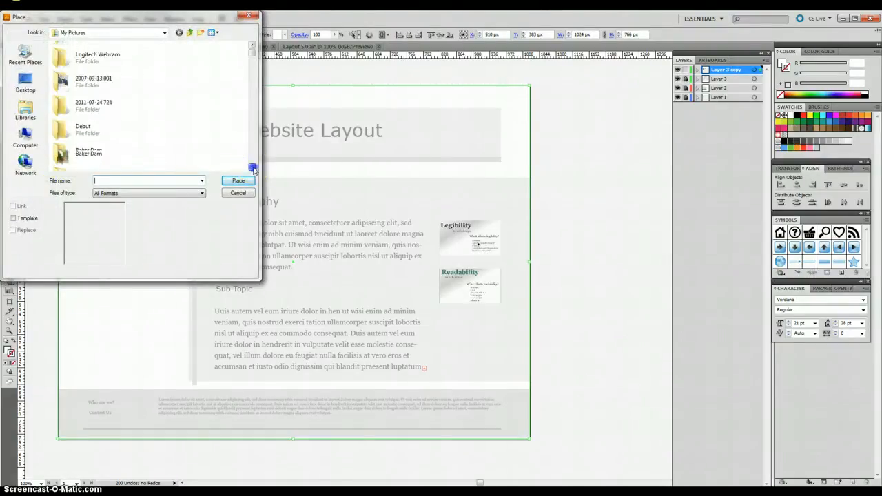
click(252, 168)
click(252, 168)
click(253, 167)
click(253, 168)
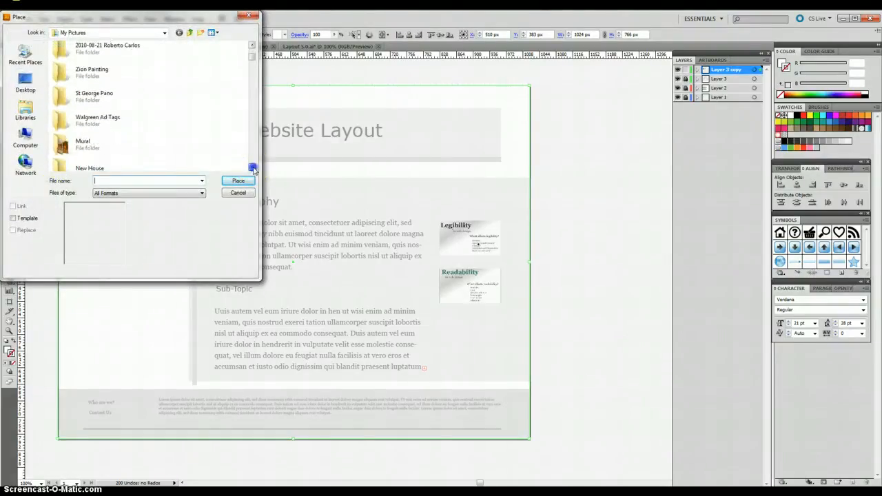
click(252, 167)
click(253, 168)
click(253, 167)
click(252, 167)
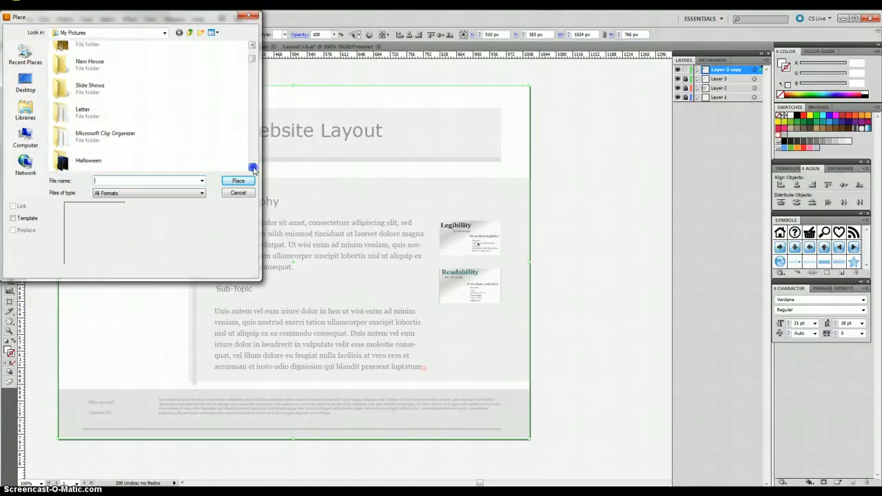
click(253, 168)
click(253, 168)
click(252, 167)
click(252, 167)
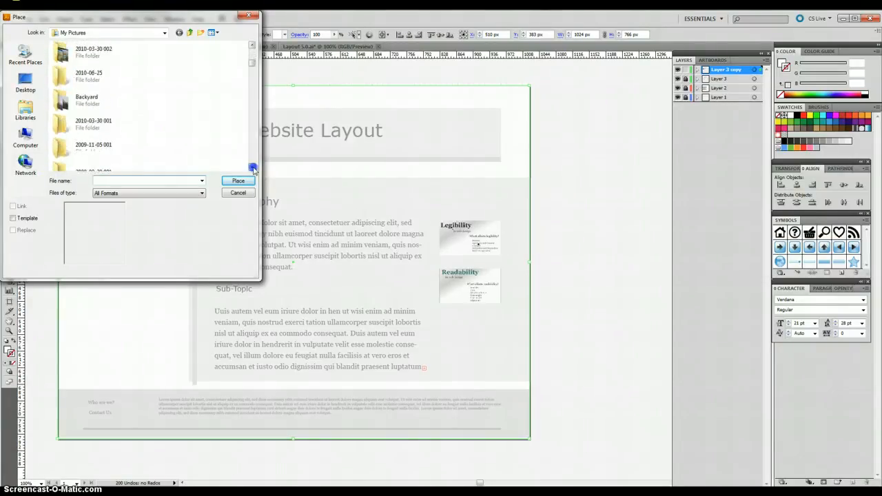
click(252, 168)
click(253, 168)
click(252, 167)
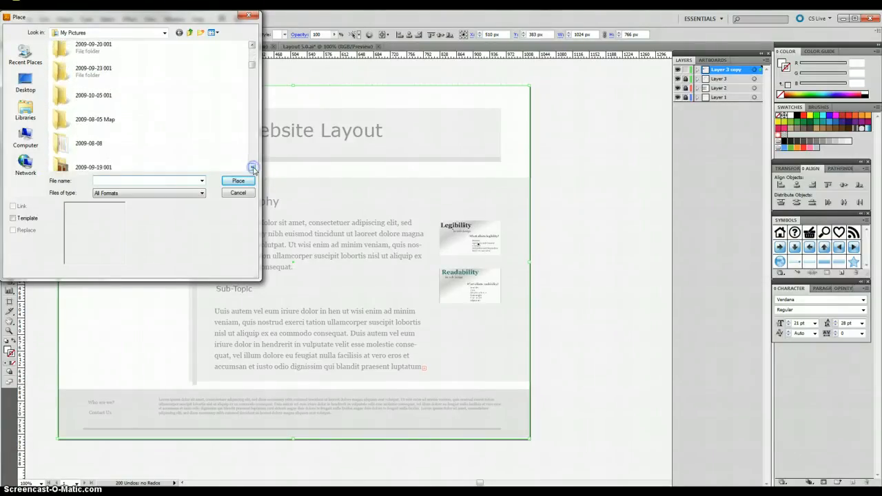
click(252, 167)
click(252, 168)
click(252, 168)
click(252, 167)
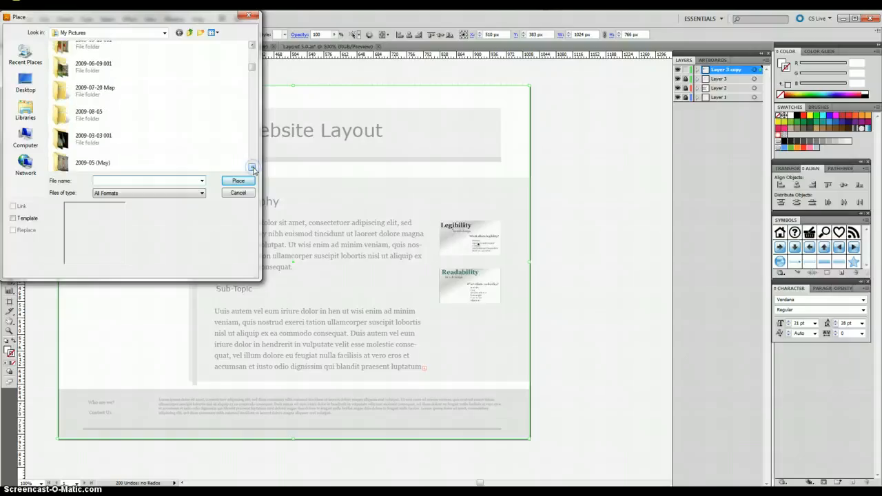
click(252, 167)
click(252, 168)
click(253, 167)
click(252, 168)
click(252, 168)
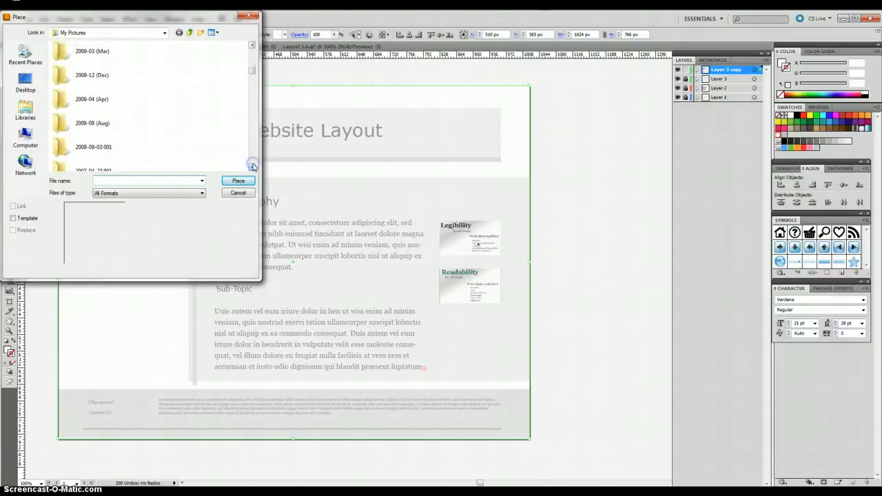
click(252, 168)
click(252, 71)
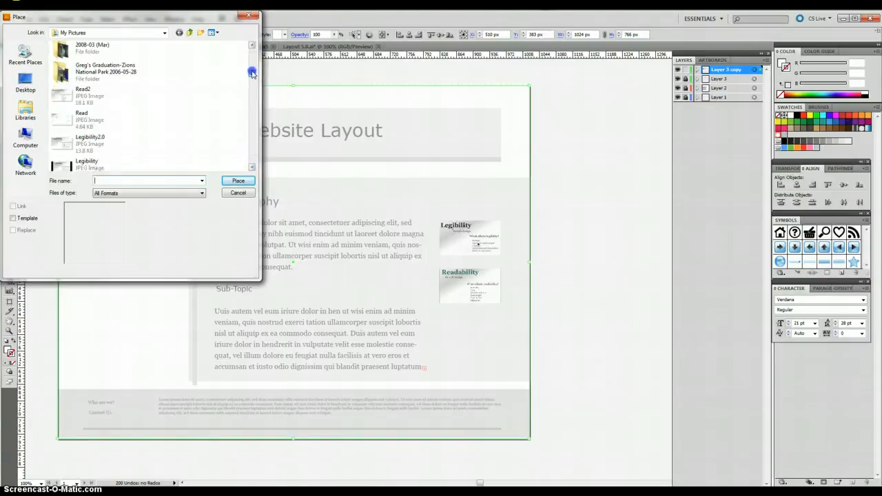
click(252, 168)
click(252, 167)
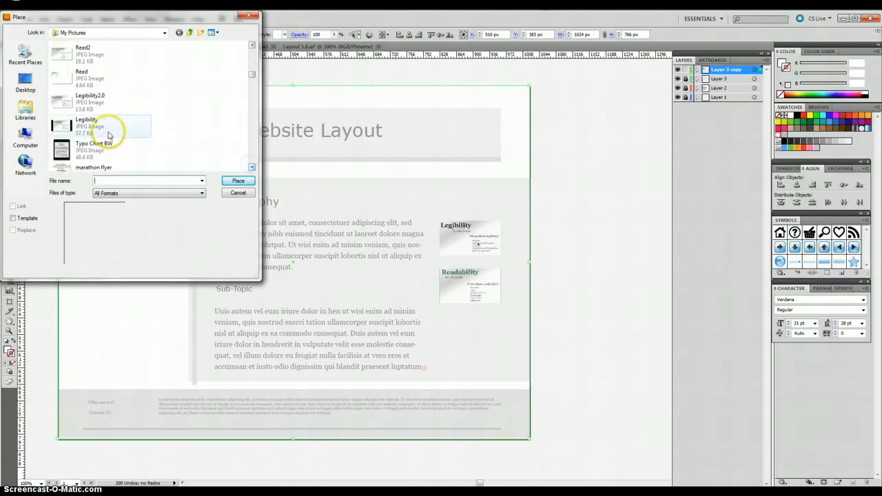
click(72, 150)
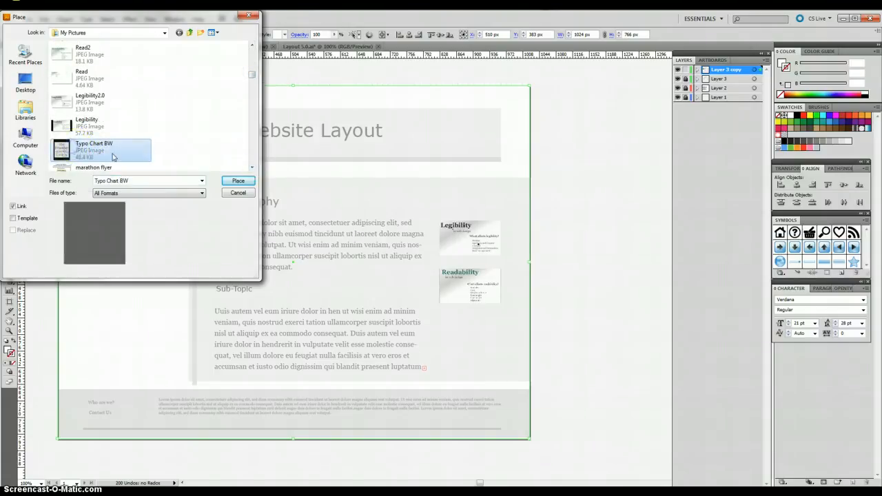
click(237, 181)
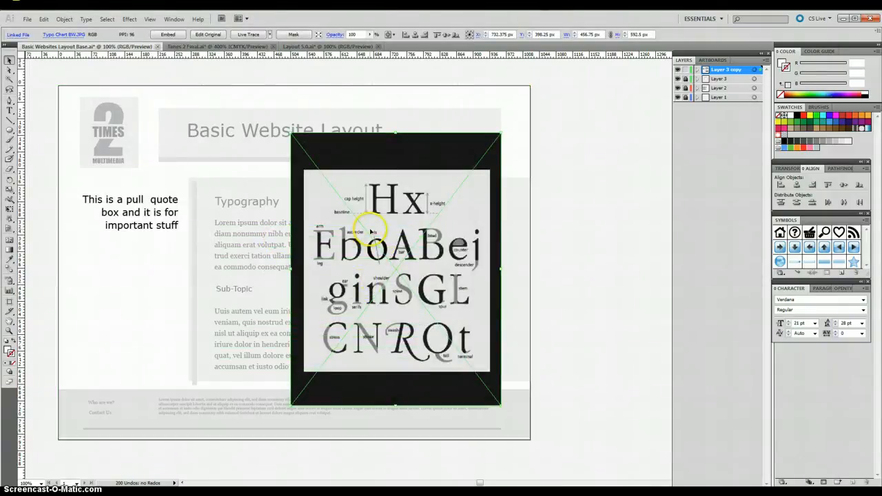
Step: Scale the typography chart image to about 189 by 254 px and position it directly below the pull quote
drag(371, 232, 176, 252)
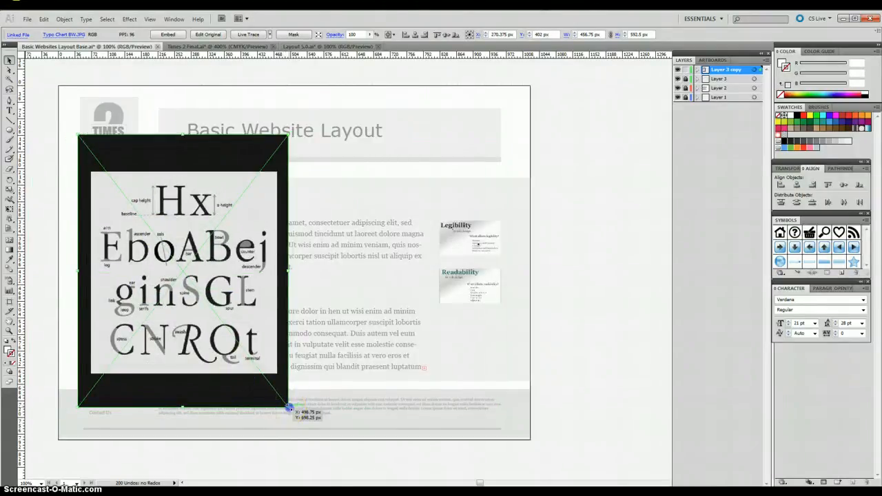
drag(288, 408, 157, 234)
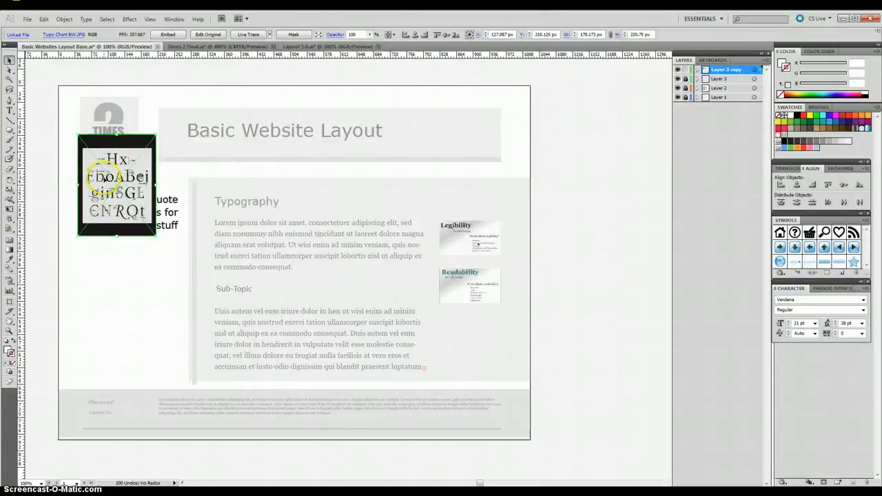
drag(104, 179, 114, 298)
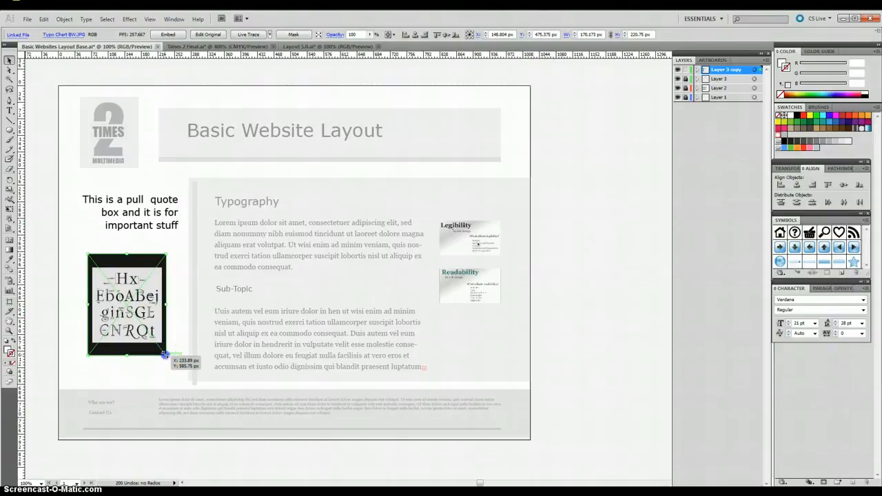
drag(165, 354, 174, 371)
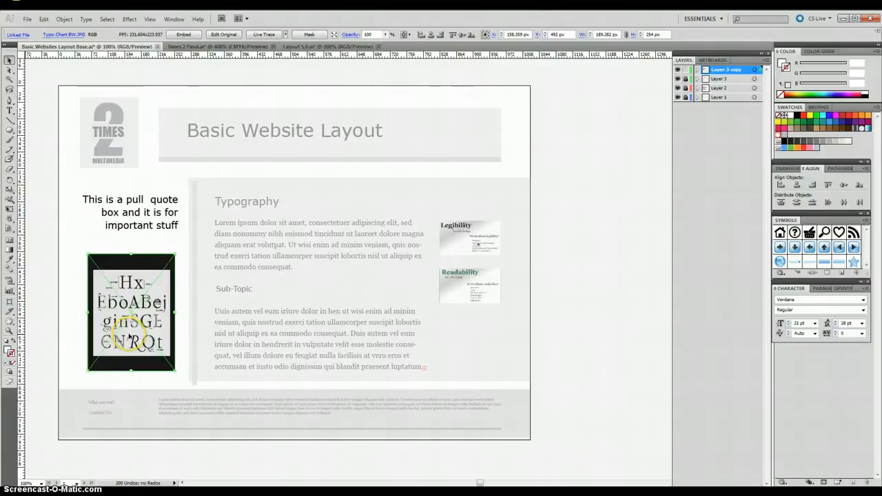
Step: Change the fill of the pull quote text from black to a medium gray swatch
click(131, 243)
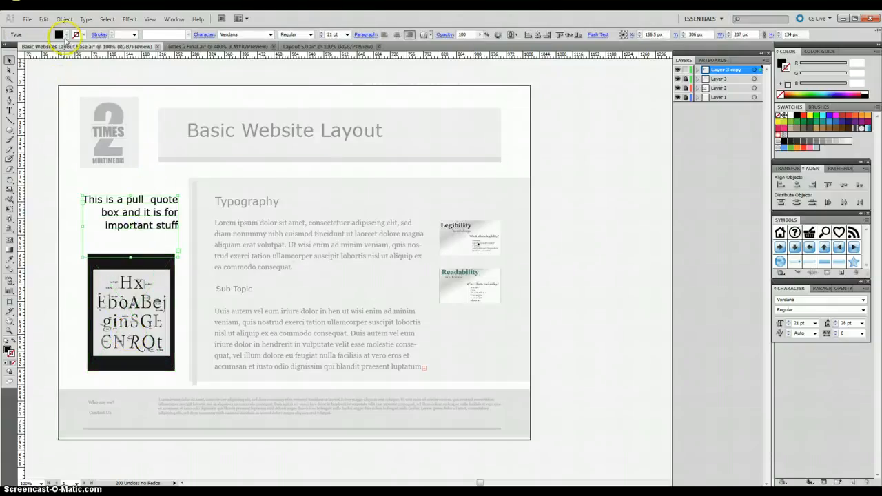
click(66, 34)
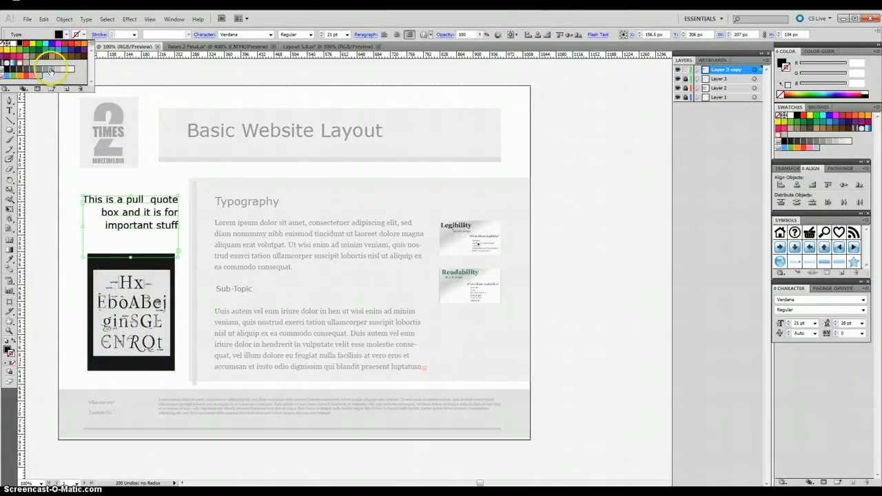
click(50, 70)
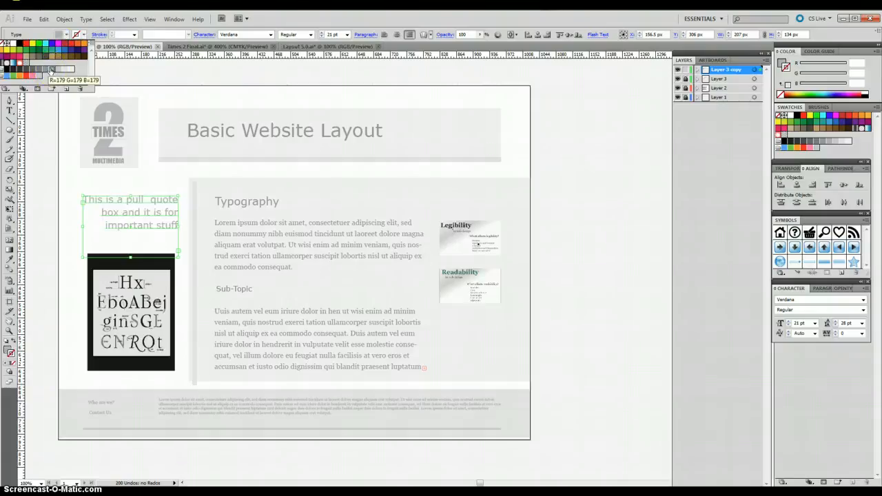
click(46, 70)
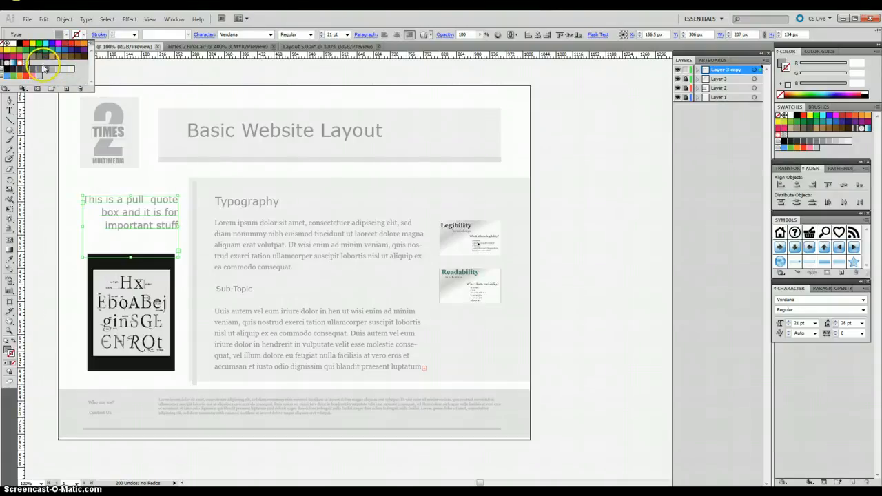
click(150, 320)
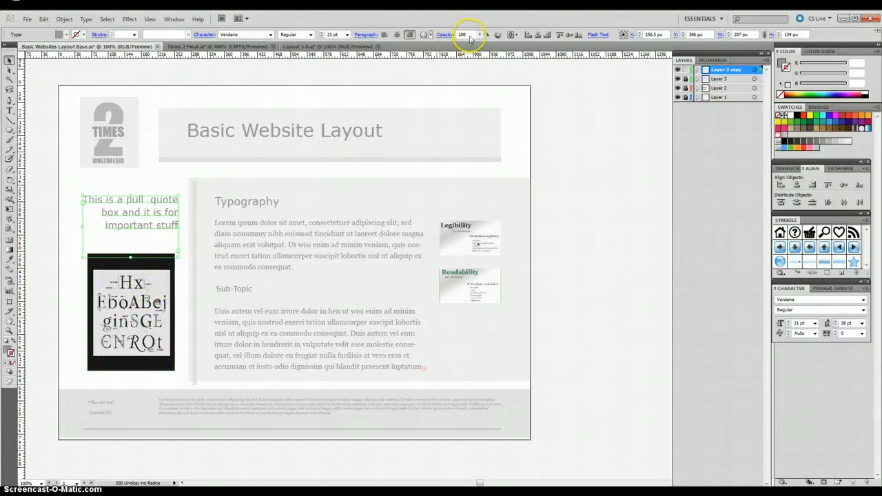
Step: Try 64% opacity on the pull quote text and raise it back to 98%
click(481, 36)
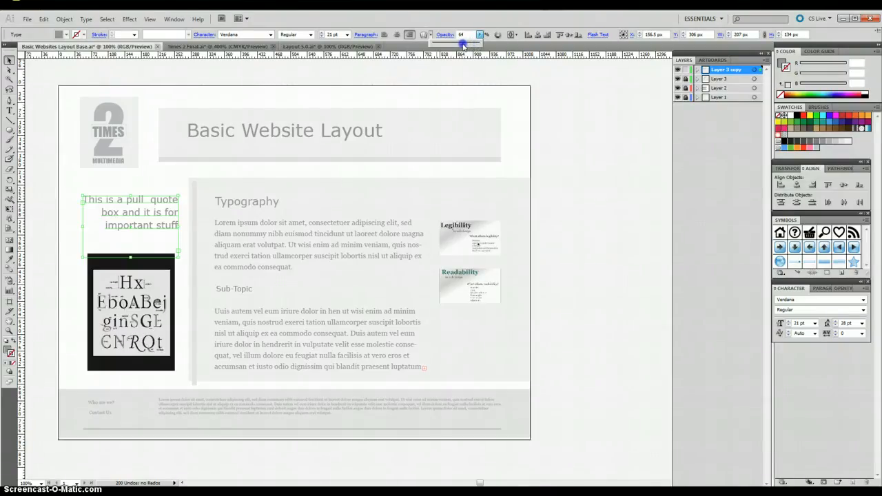
drag(463, 46, 463, 46)
click(459, 53)
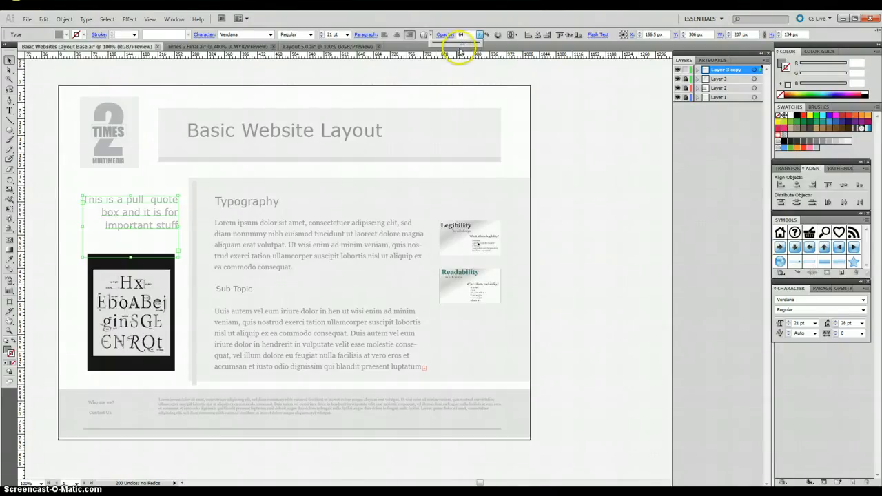
click(461, 46)
drag(479, 44, 479, 44)
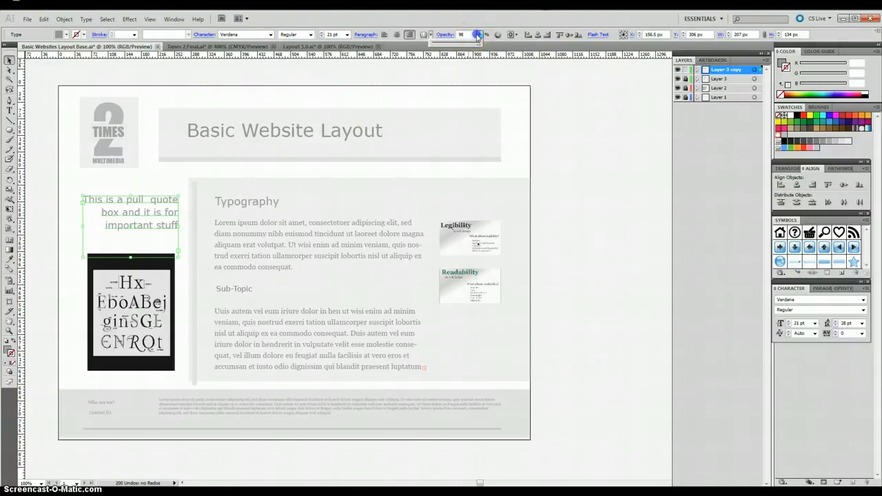
click(411, 54)
Step: Reduce the opacity of the typography chart image, trying 56% and settling on 43%
click(61, 291)
click(102, 301)
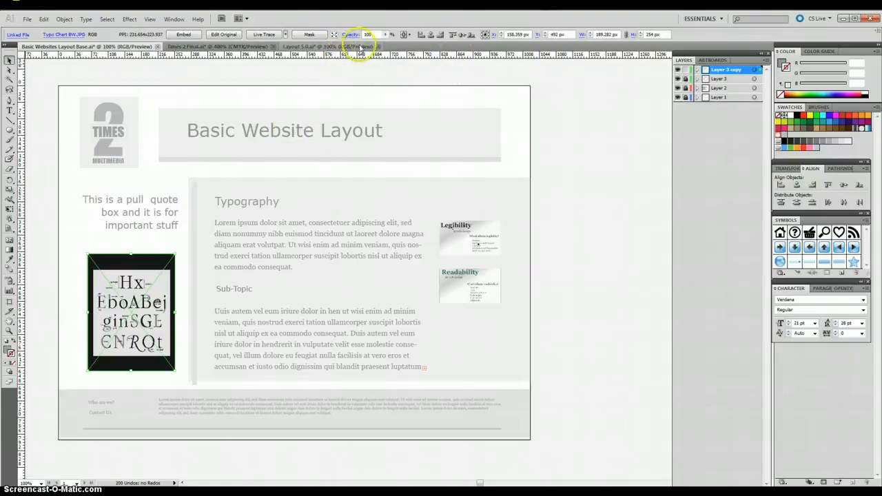
click(385, 36)
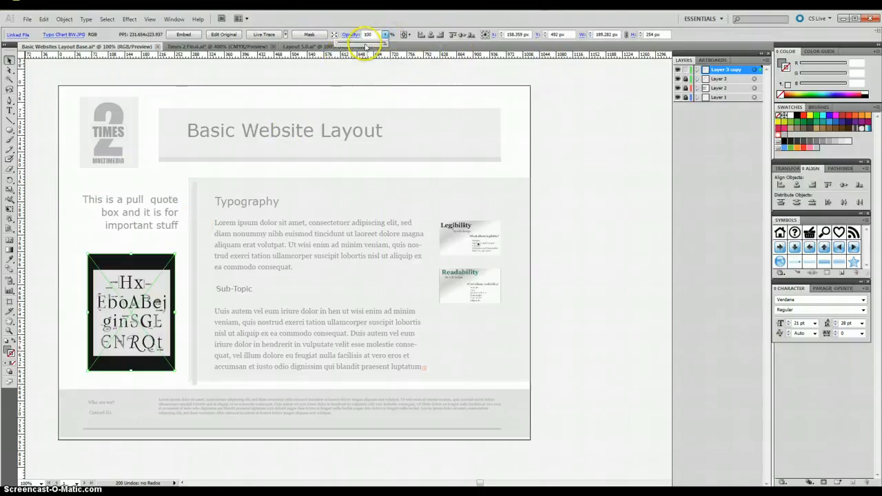
click(365, 46)
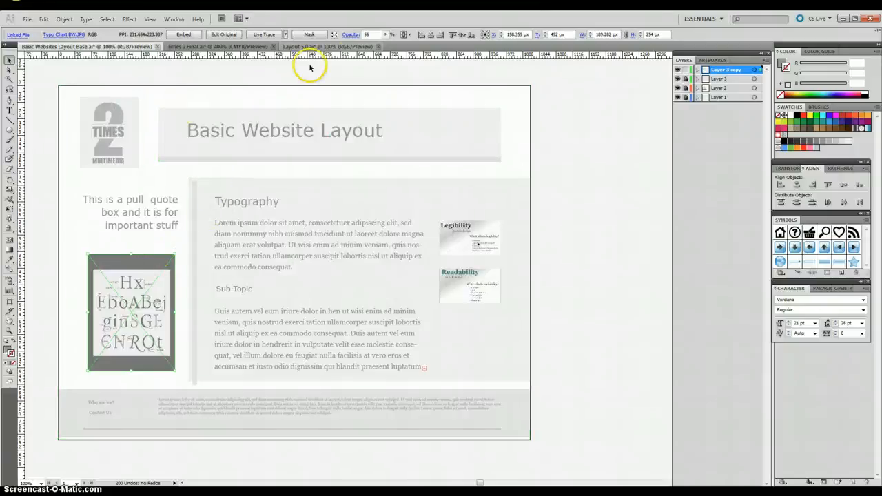
click(387, 34)
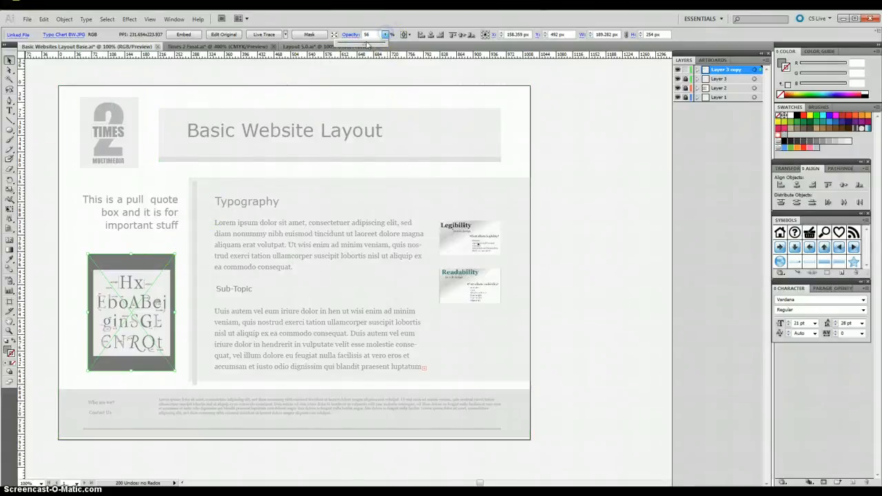
click(358, 44)
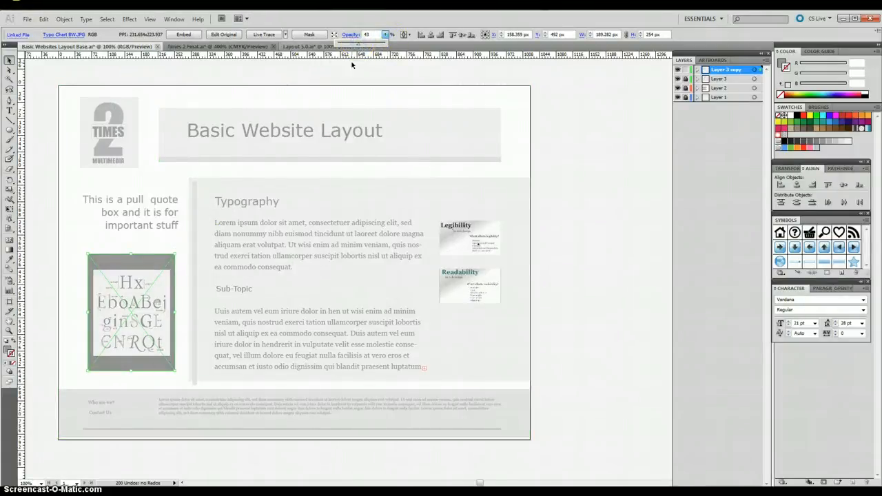
click(167, 257)
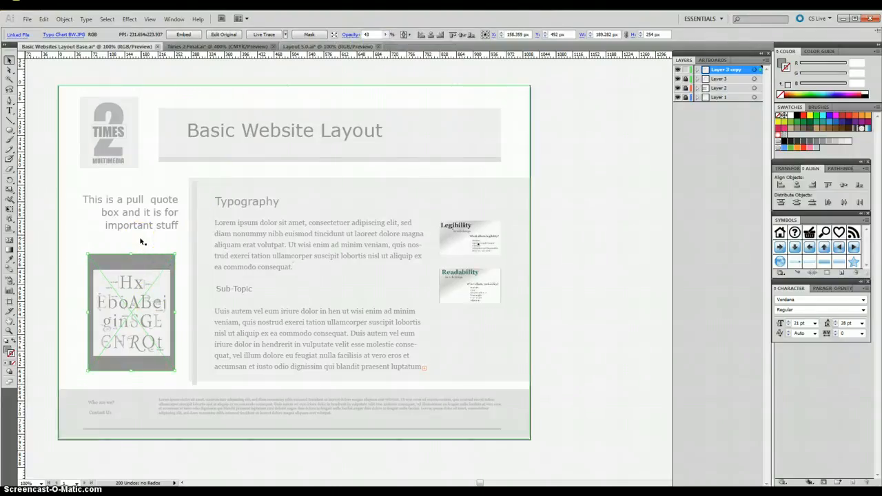
click(148, 234)
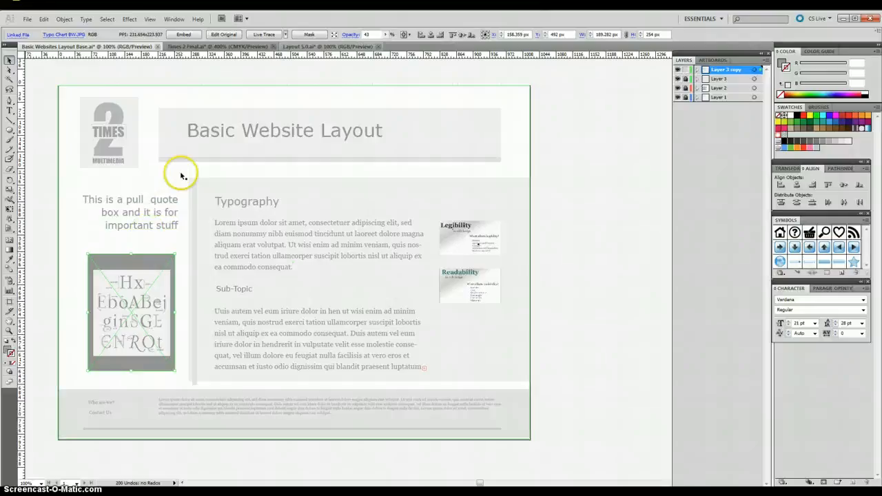
Step: Move the gray header box up to the page's top edge and widen it to about 803 px, reaching the page's right edge
click(282, 116)
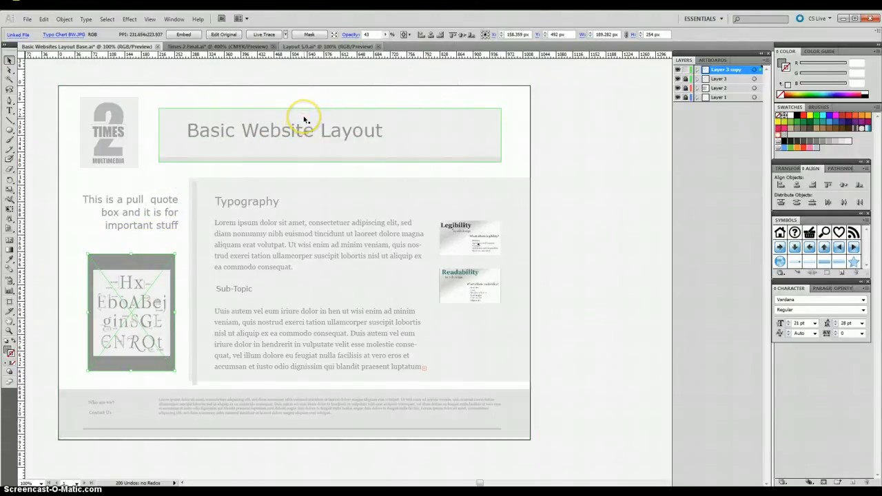
click(304, 118)
drag(304, 118, 303, 96)
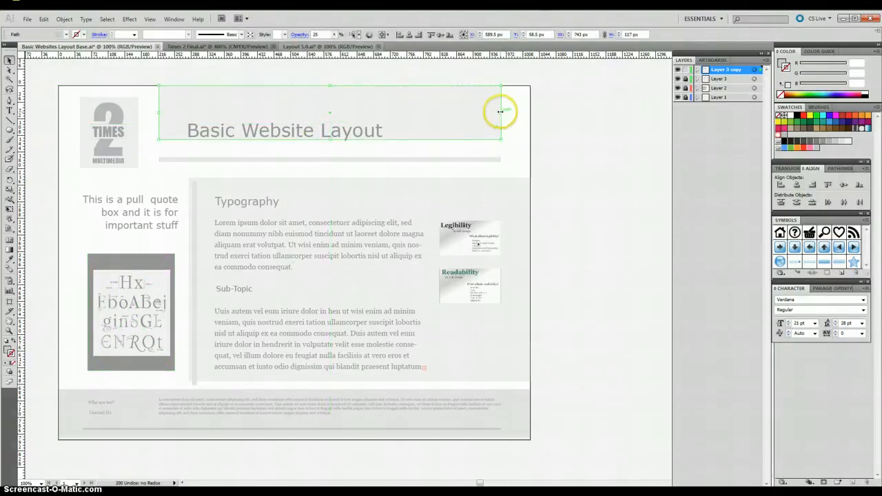
drag(501, 112, 528, 114)
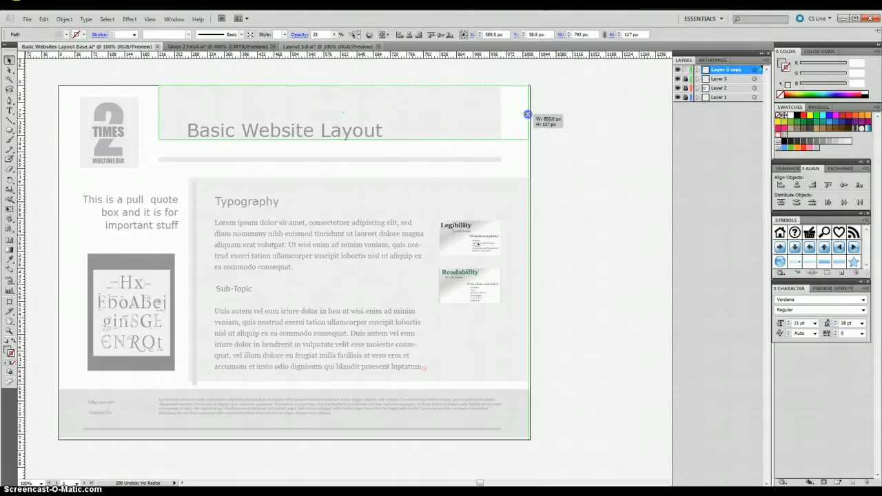
Step: Finish widening the gray header box to 804 px and move the "Basic Website Layout" title up and slightly right, near the page's top edge
drag(527, 115, 528, 114)
click(532, 117)
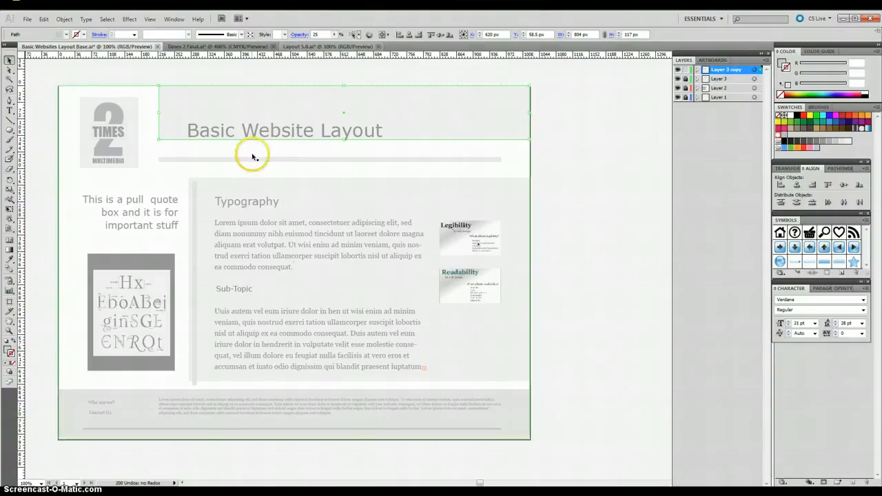
click(285, 131)
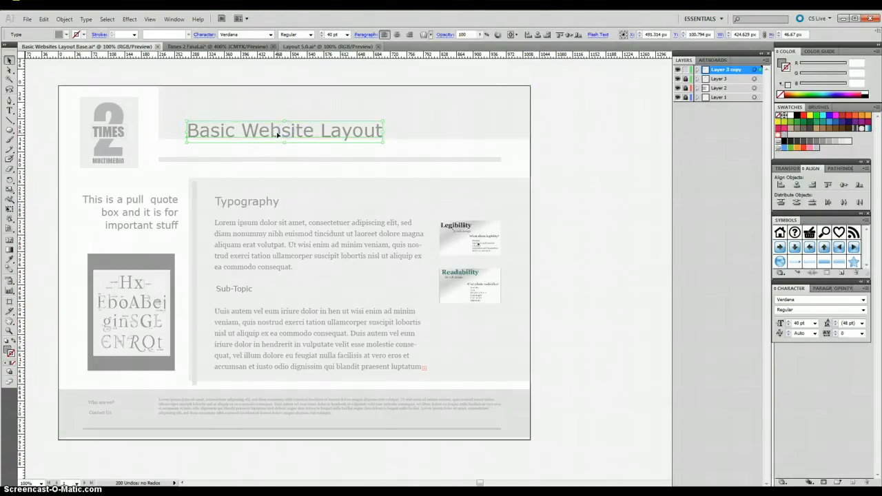
drag(282, 136, 298, 105)
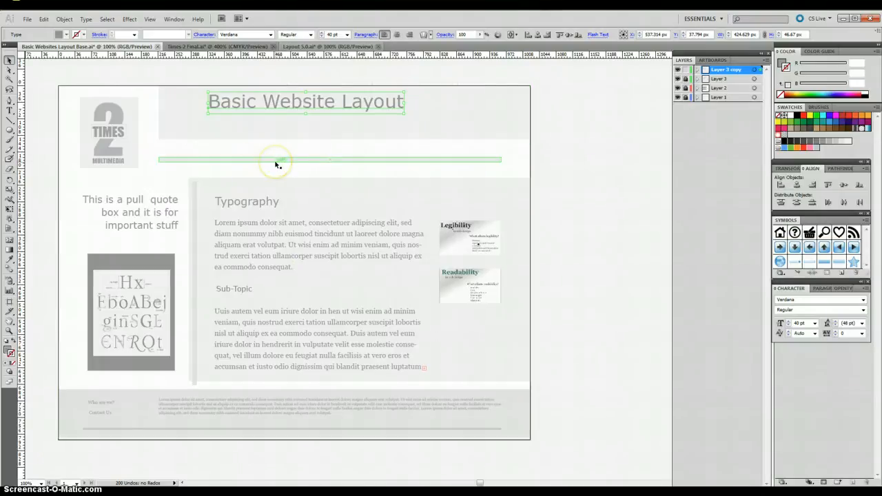
Step: Extend the gray header box downward to a height of 144 px and then 153 px, down to the horizontal gray bar
shift+click(329, 133)
click(343, 141)
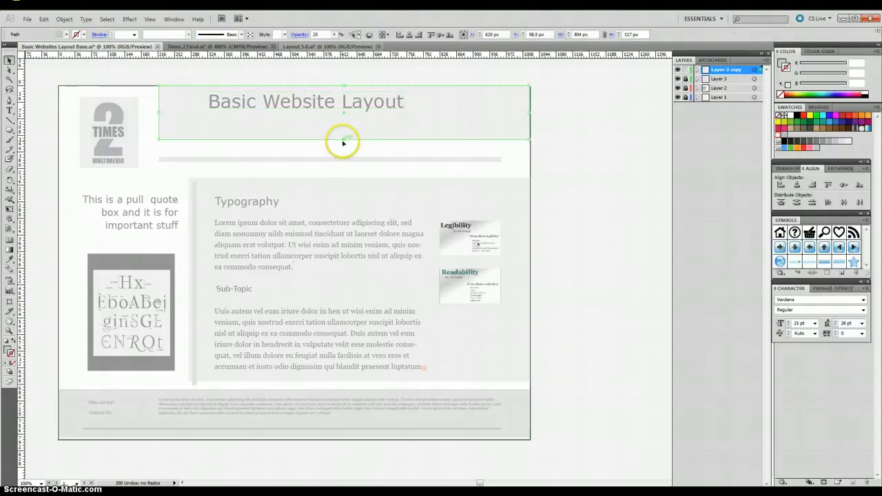
drag(344, 138, 339, 152)
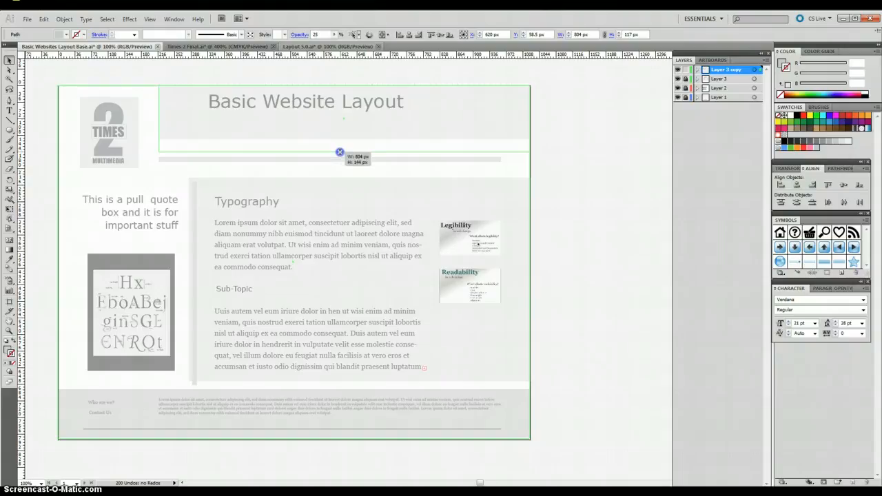
drag(339, 151, 339, 152)
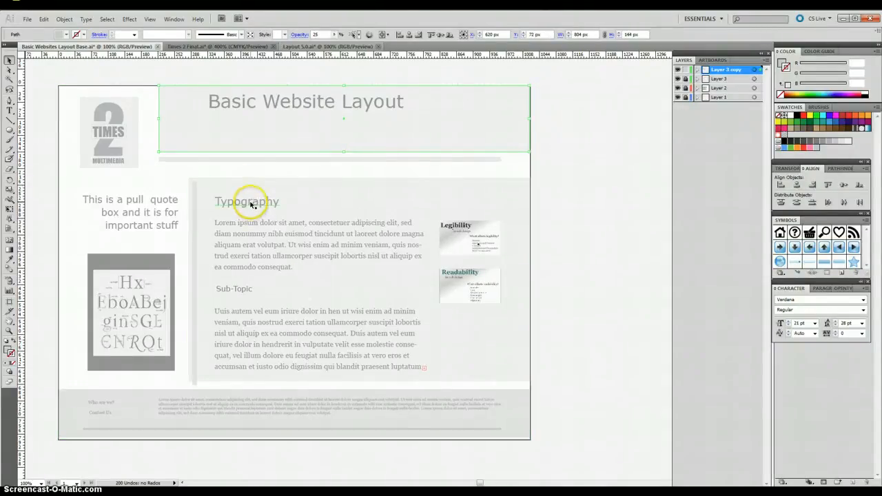
click(249, 204)
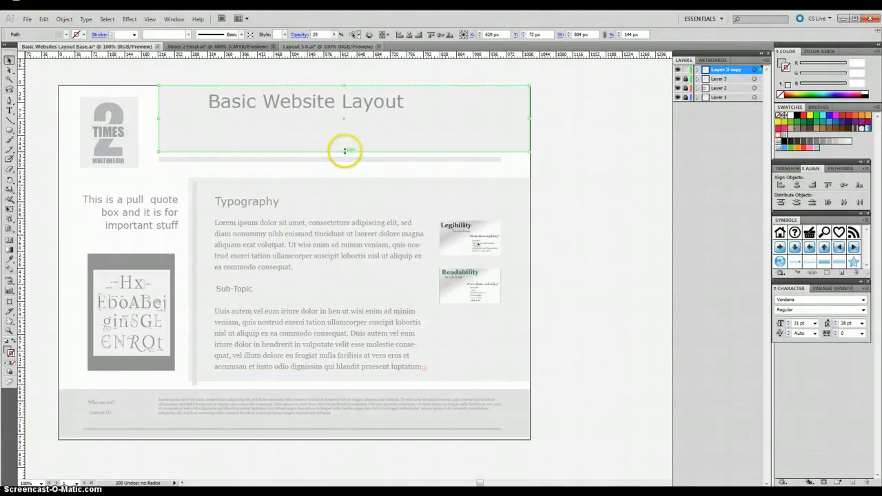
drag(344, 151, 344, 156)
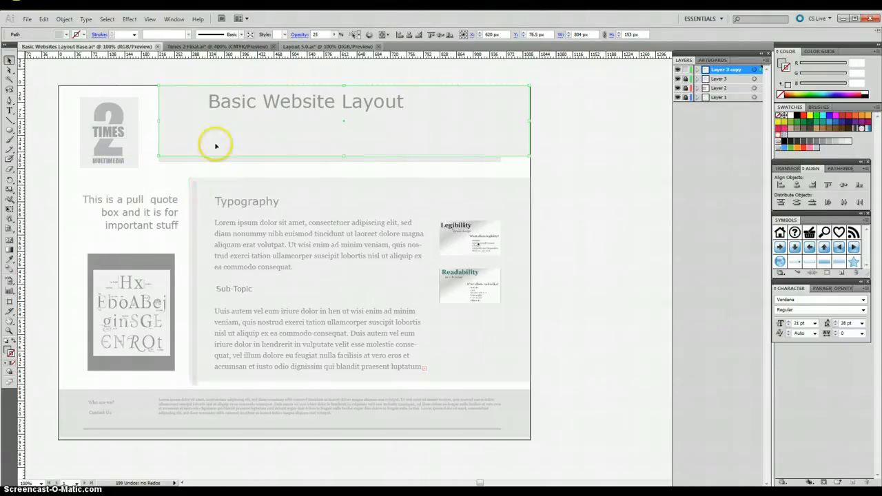